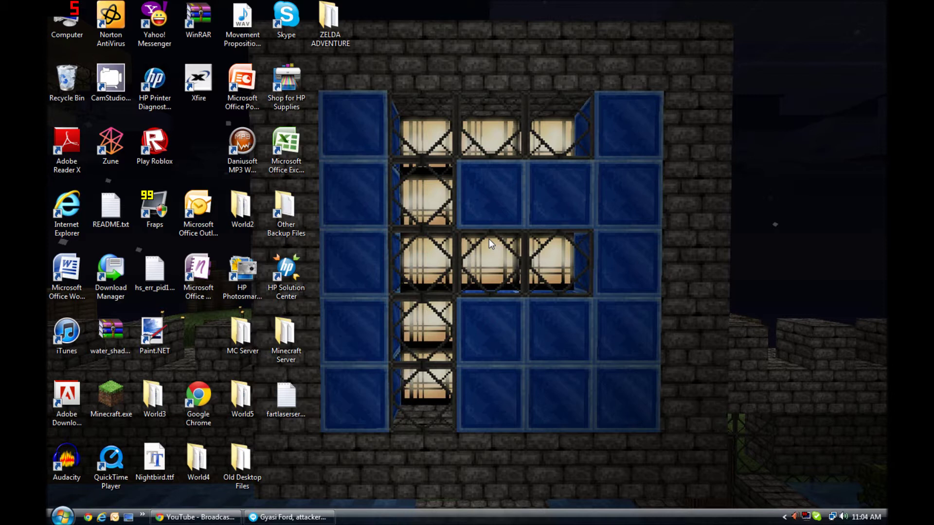
Step: Close the open chat window from the desktop
{"action": "left_click", "coordinate": [61, 516]}
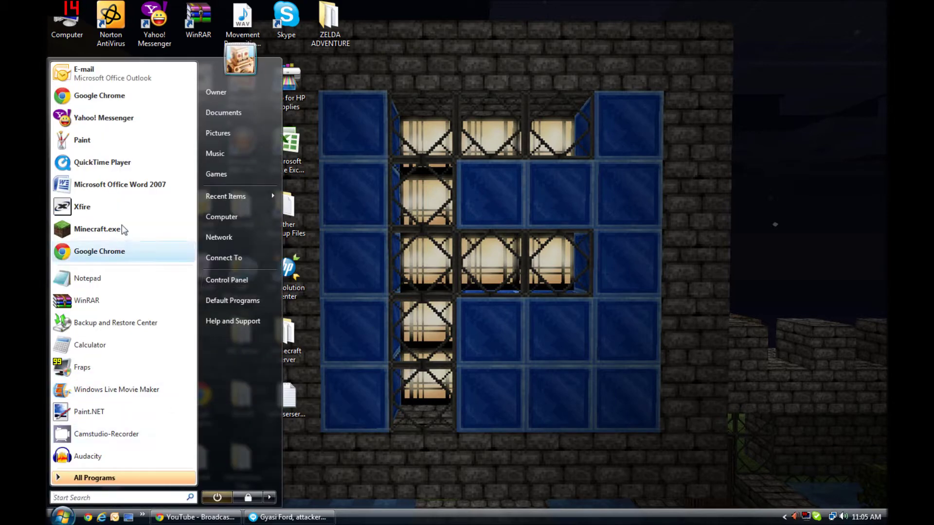
{"action": "left_click", "coordinate": [343, 416]}
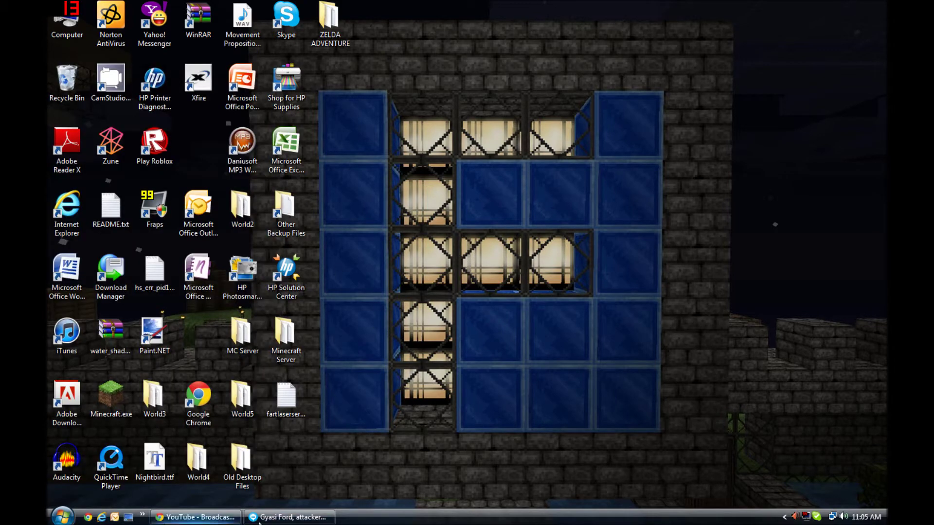
{"action": "right_click", "coordinate": [300, 518]}
{"action": "left_click", "coordinate": [321, 505]}
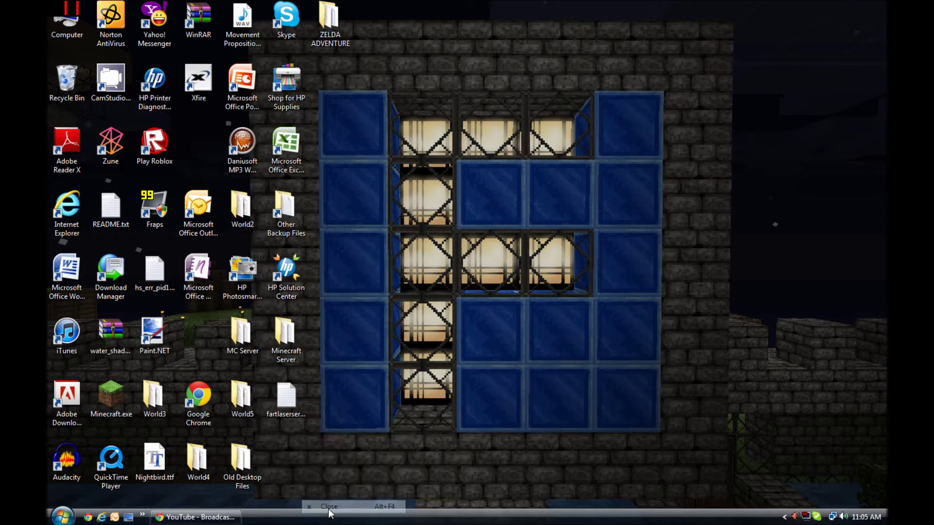
Step: Review the open WinRAR, TooManyItems and Single Player Commands web pages in the browser and minimize it
{"action": "left_click", "coordinate": [191, 518]}
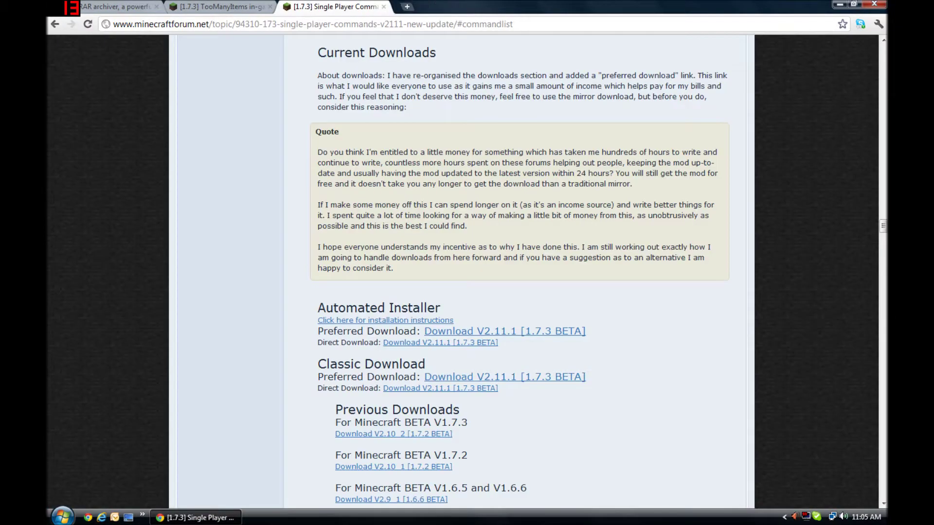
{"action": "left_click", "coordinate": [496, 6]}
{"action": "scroll", "coordinate": [308, 151], "scroll_direction": "up", "scroll_amount": 3}
{"action": "left_click", "coordinate": [154, 6]}
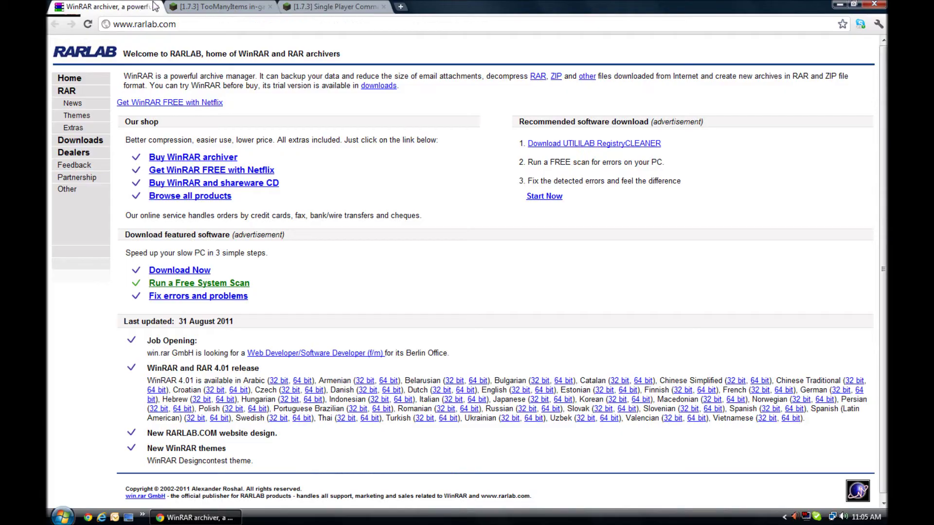
{"action": "left_click", "coordinate": [216, 6]}
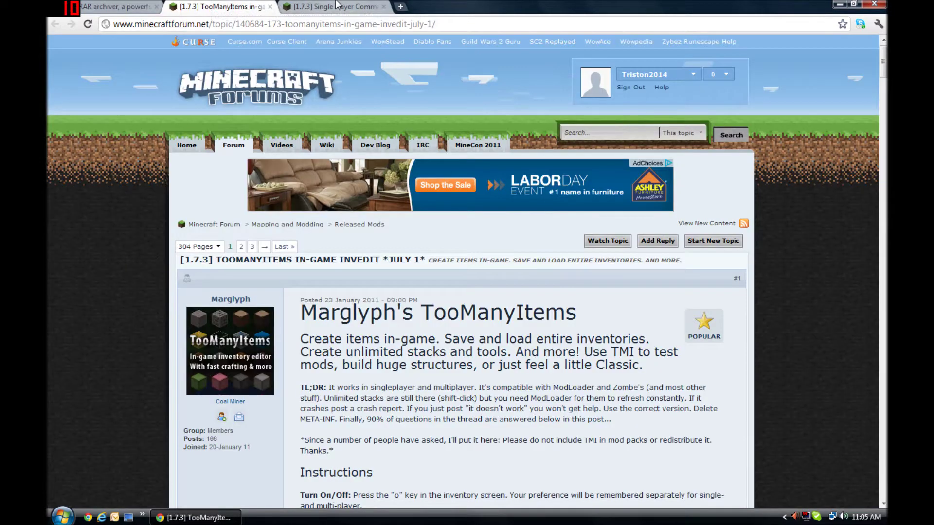
{"action": "left_click", "coordinate": [337, 7]}
{"action": "left_click", "coordinate": [121, 6]}
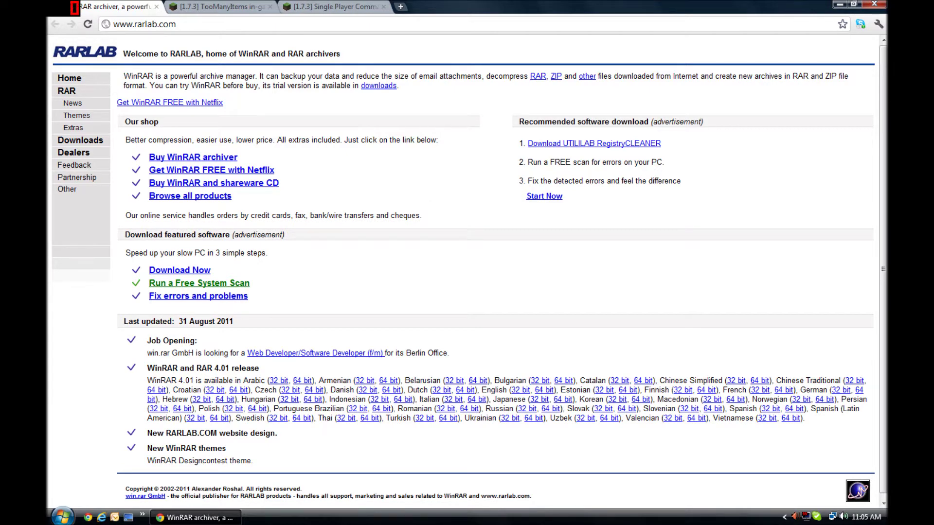
{"action": "left_click", "coordinate": [187, 6]}
{"action": "left_click", "coordinate": [326, 5]}
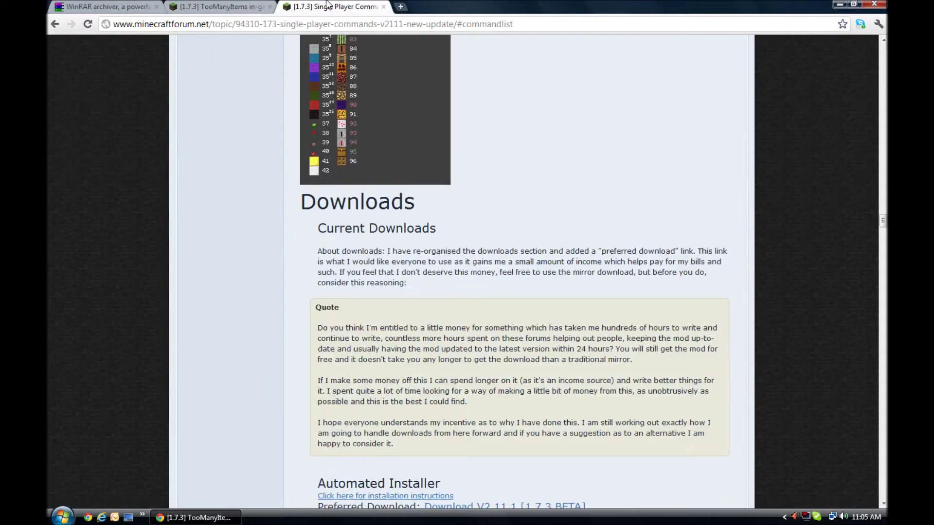
{"action": "left_click", "coordinate": [224, 7]}
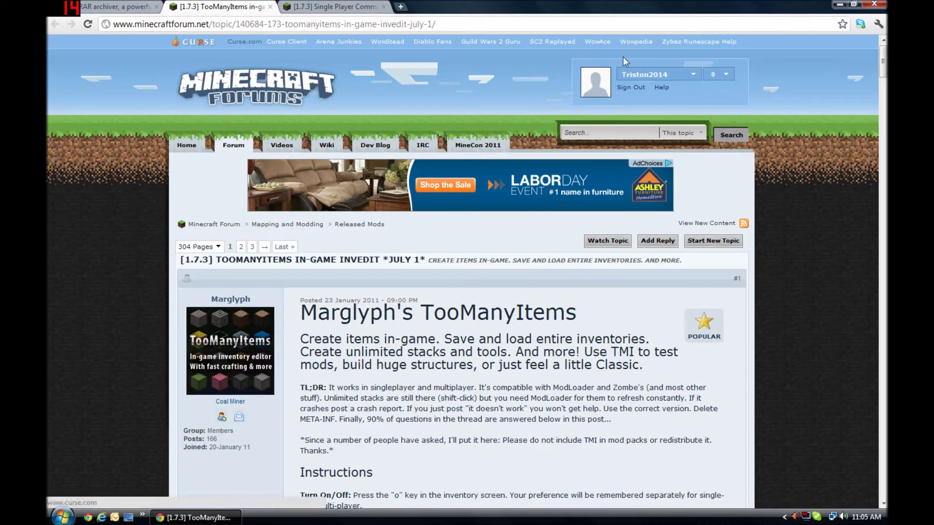
{"action": "left_click", "coordinate": [839, 5]}
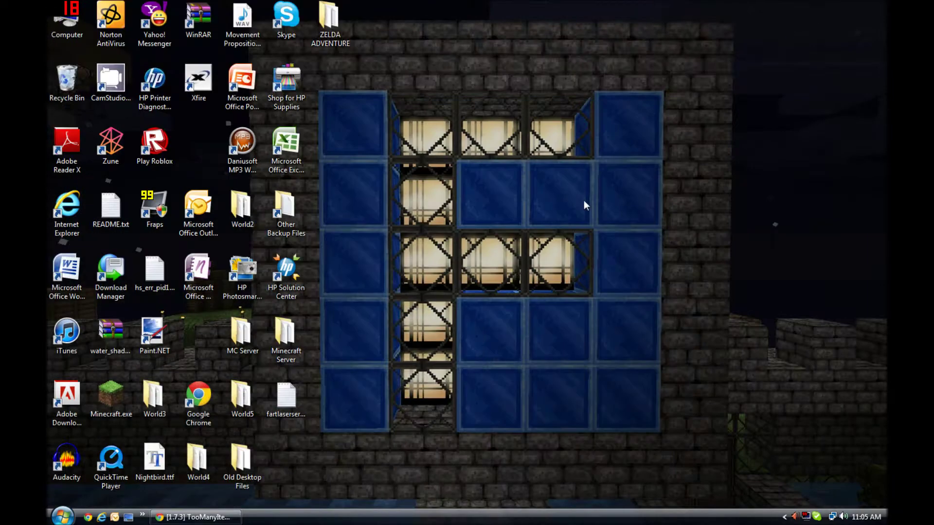
Step: Search the computer for "tooma" and open TooManyItems2011_07_01.zip
{"action": "left_click", "coordinate": [60, 517]}
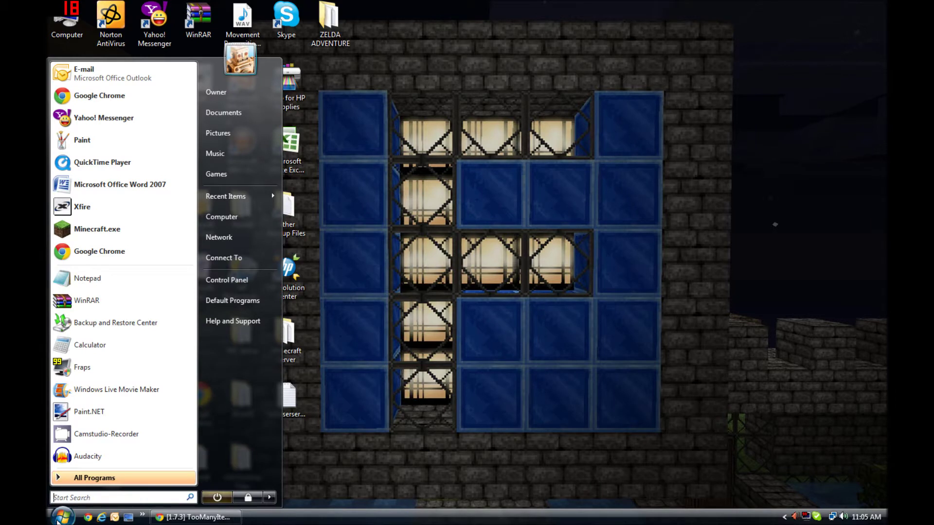
{"action": "type", "text": "tooma"}
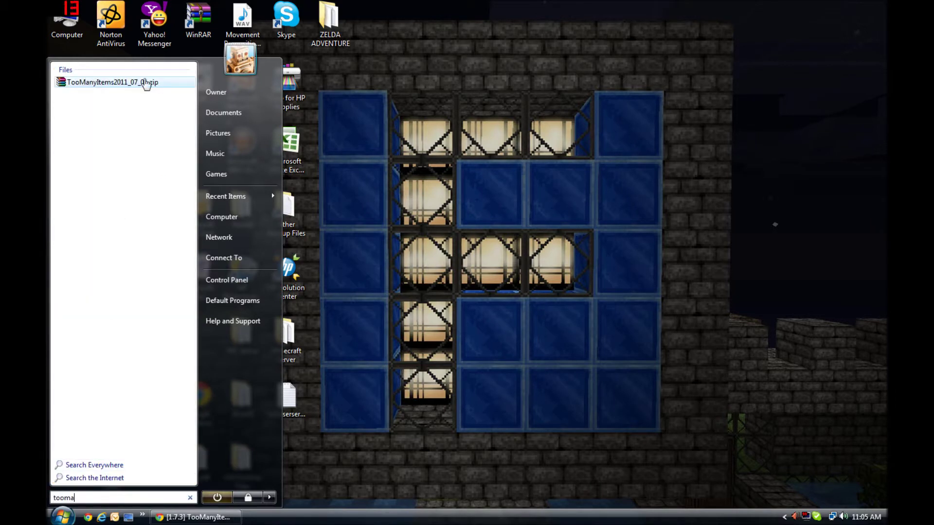
{"action": "left_click", "coordinate": [146, 83]}
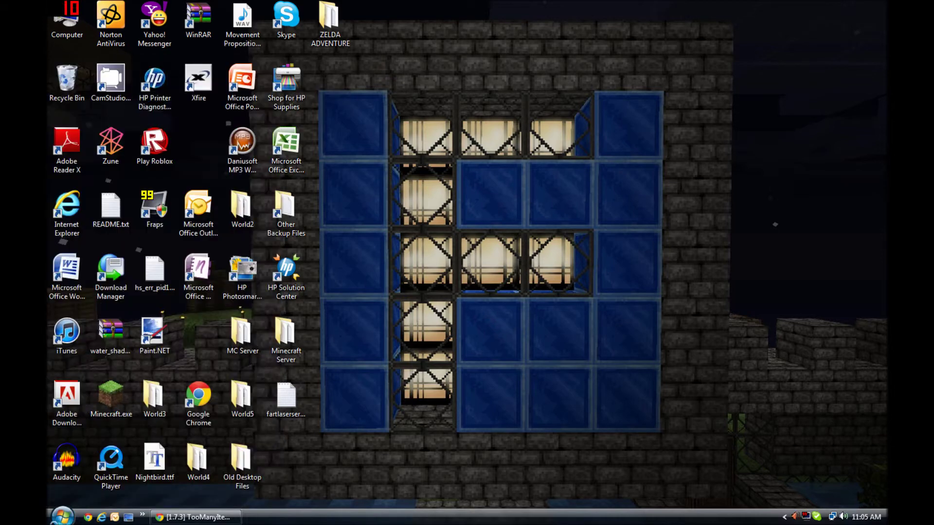
Step: Search the computer for "single" and open the SinglePlayerCommands-MC1.7.3v2.11.1.jar archive
{"action": "left_click", "coordinate": [62, 516]}
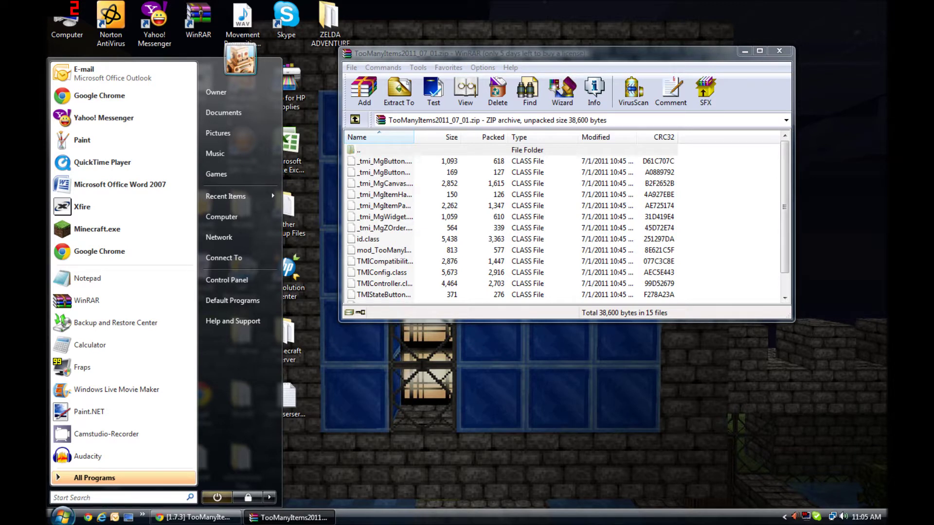
{"action": "type", "text": "single pla"}
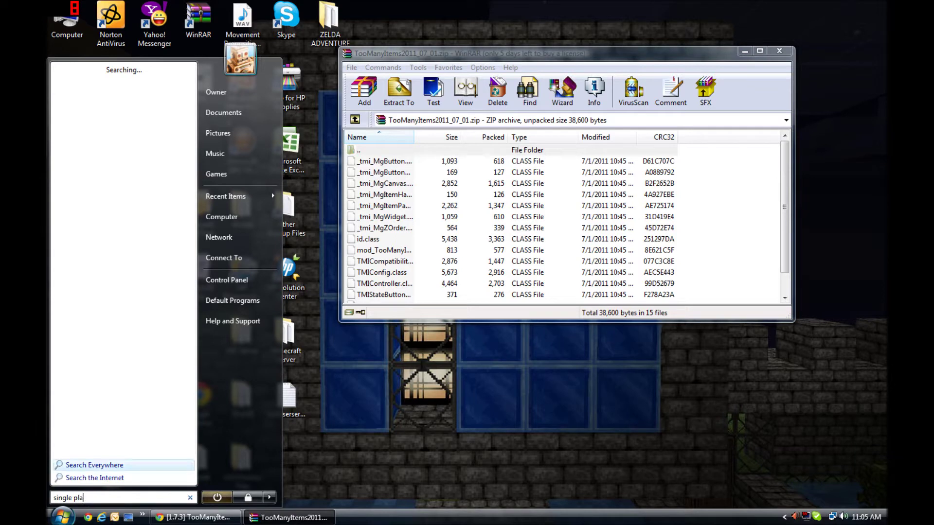
{"action": "type", "text": "yer co"}
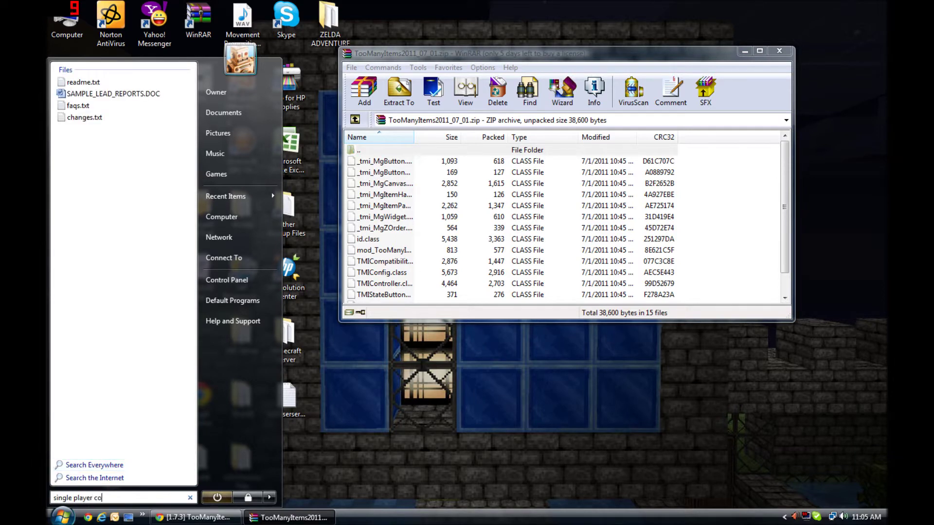
{"action": "type", "text": "mmands"}
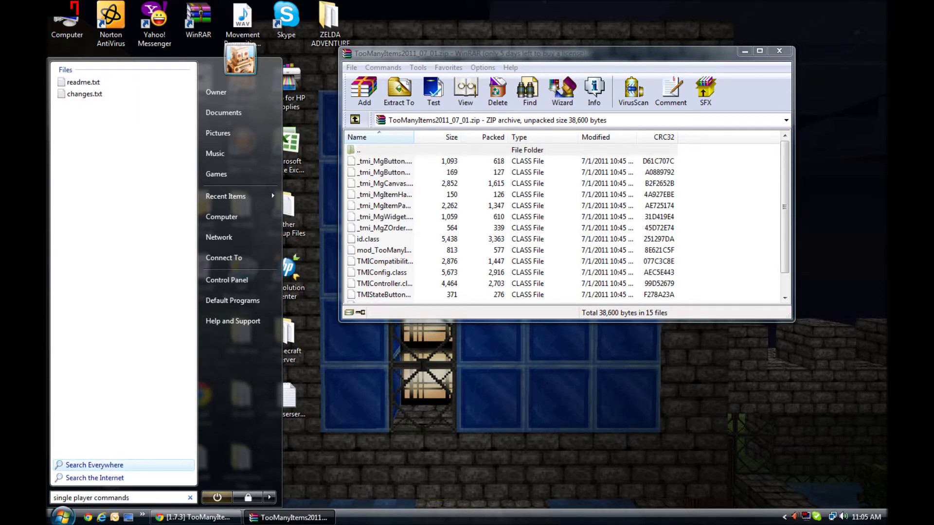
{"action": "key", "text": "shift+Left"}
{"action": "key", "text": "shift+Left"}
{"action": "key", "text": "shift+Left"}
{"action": "key", "text": "shift+Left"}
{"action": "key", "text": "shift+Left"}
{"action": "key", "text": "shift+Left"}
{"action": "key", "text": "shift+Left"}
{"action": "key", "text": "shift+Left"}
{"action": "key", "text": "shift+Left"}
{"action": "key", "text": "shift+Left"}
{"action": "key", "text": "shift+Left"}
{"action": "key", "text": "shift+Left"}
{"action": "key", "text": "shift+Left"}
{"action": "key", "text": "shift+Left"}
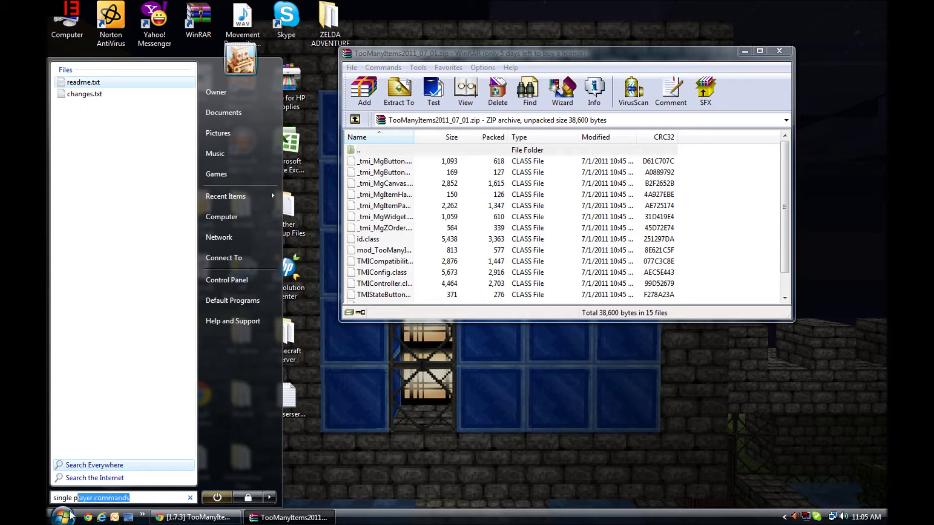
{"action": "key", "text": "shift+Left"}
{"action": "key", "text": "BackSpace"}
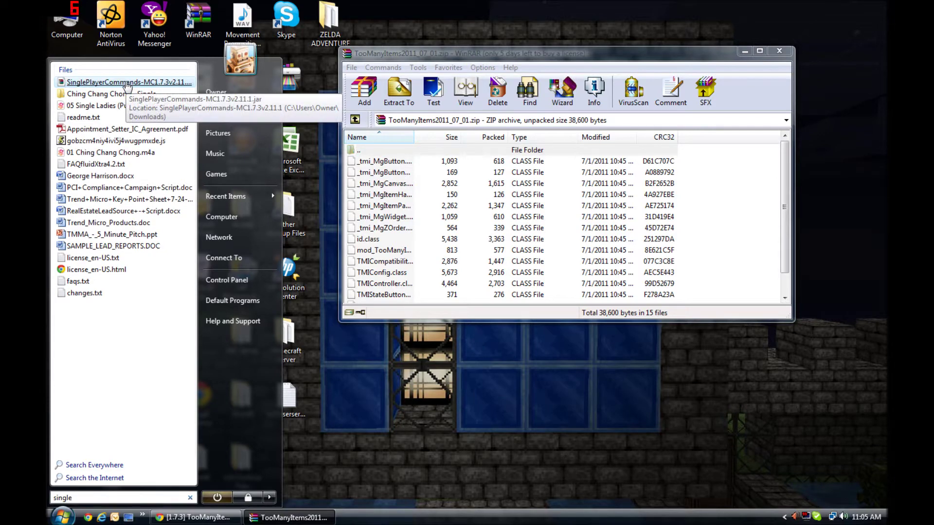
{"action": "left_click", "coordinate": [126, 82]}
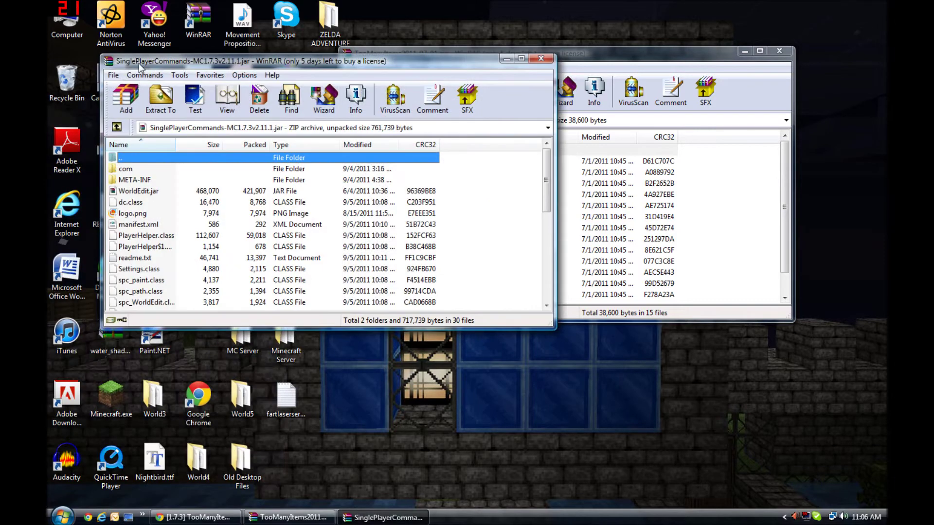
Step: Look through the file list of the SinglePlayerCommands archive, and minimize both mod archive windows
{"action": "scroll", "coordinate": [266, 197], "scroll_direction": "down", "scroll_amount": 4}
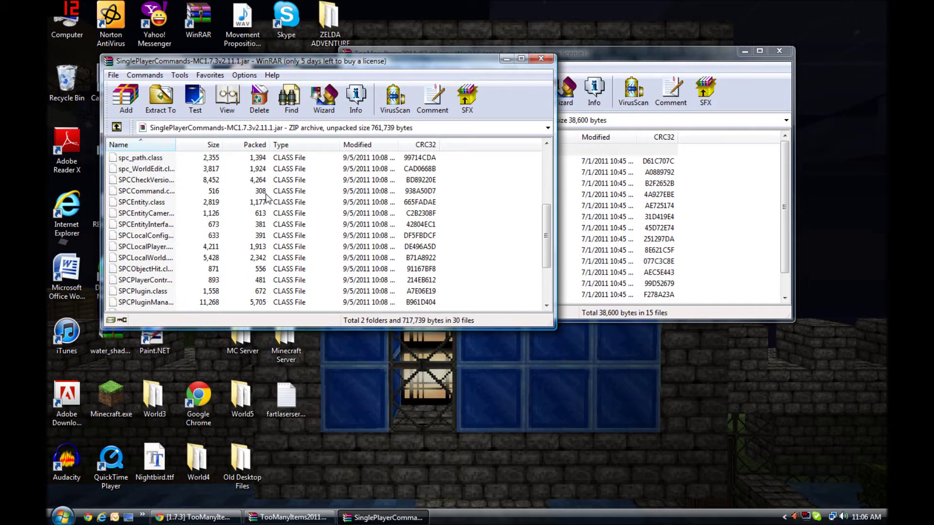
{"action": "key", "text": "Home"}
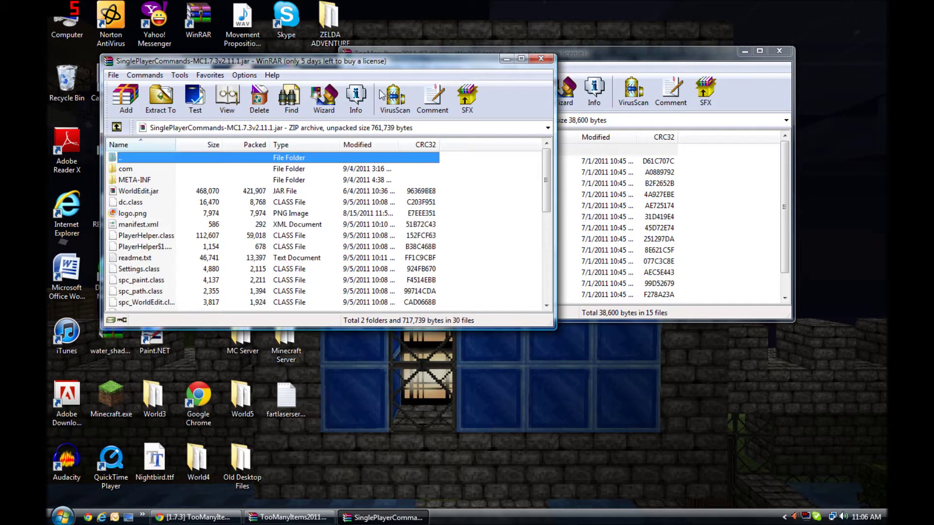
{"action": "left_click", "coordinate": [508, 57]}
{"action": "left_click", "coordinate": [745, 51]}
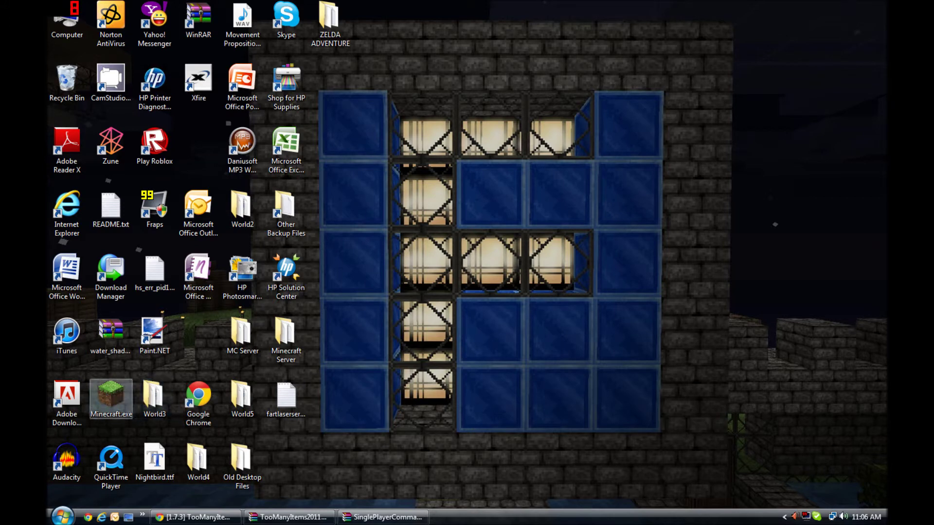
{"action": "key", "text": "super"}
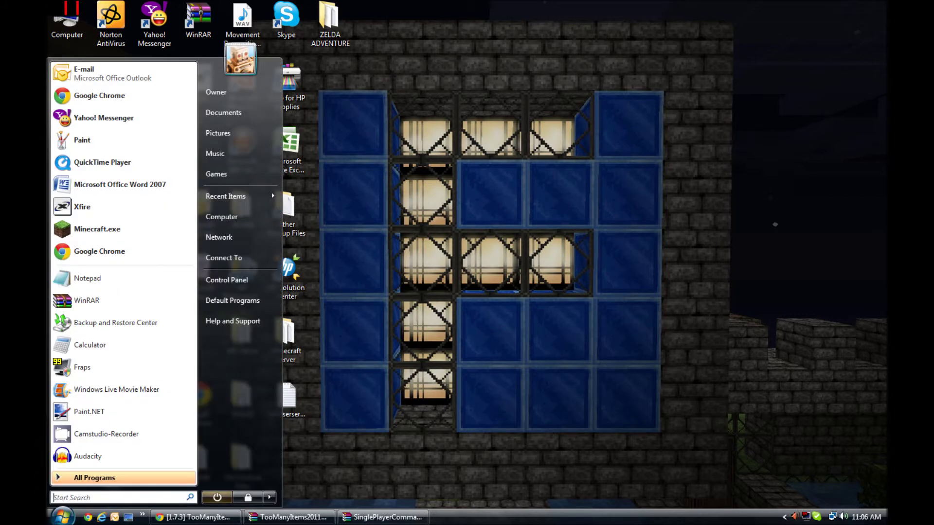
{"action": "type", "text": "mine"}
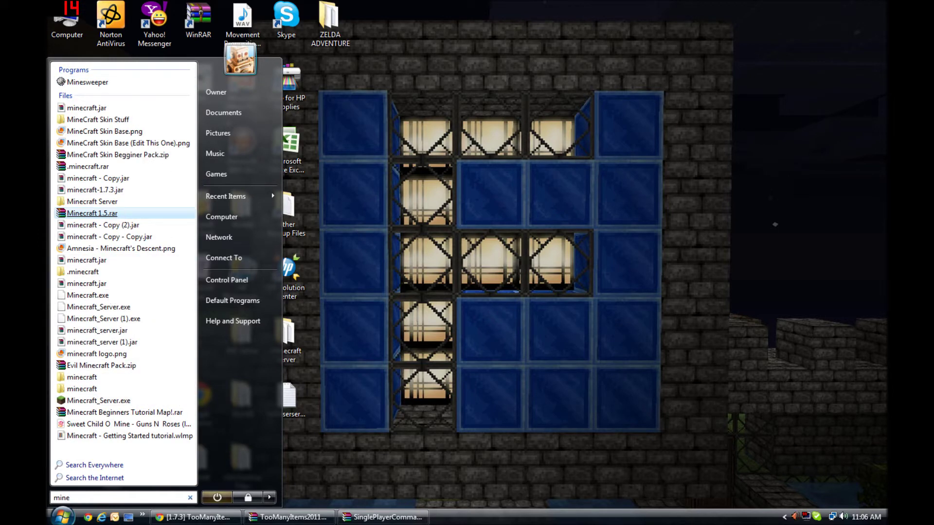
{"action": "left_click", "coordinate": [363, 375]}
{"action": "left_click", "coordinate": [62, 517]}
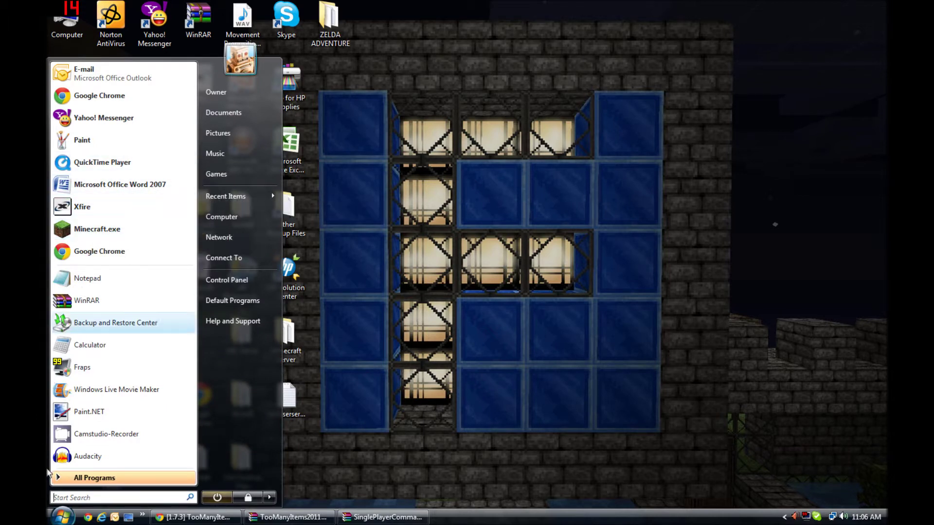
{"action": "left_click", "coordinate": [62, 516]}
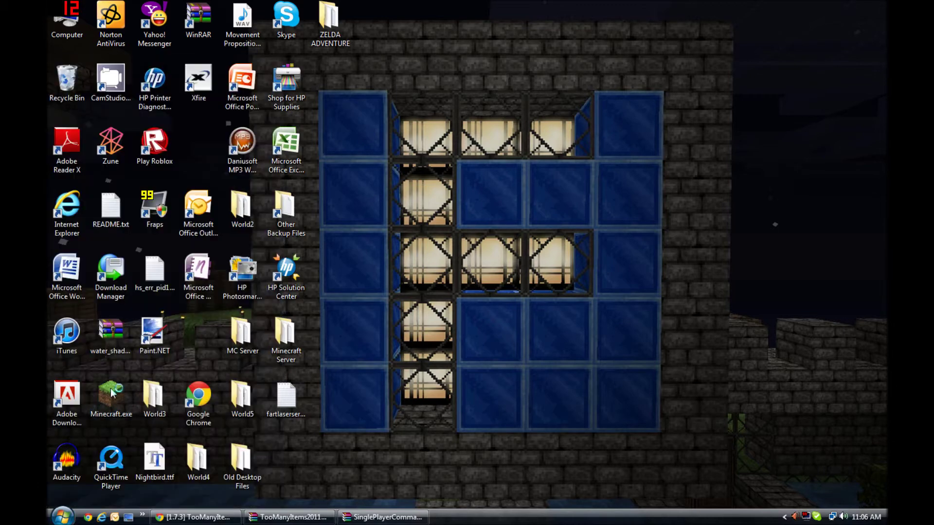
Step: Launch Minecraft.exe from the desktop and set the launcher options to force a game update
{"action": "double_click", "coordinate": [112, 393]}
{"action": "left_click", "coordinate": [512, 271]}
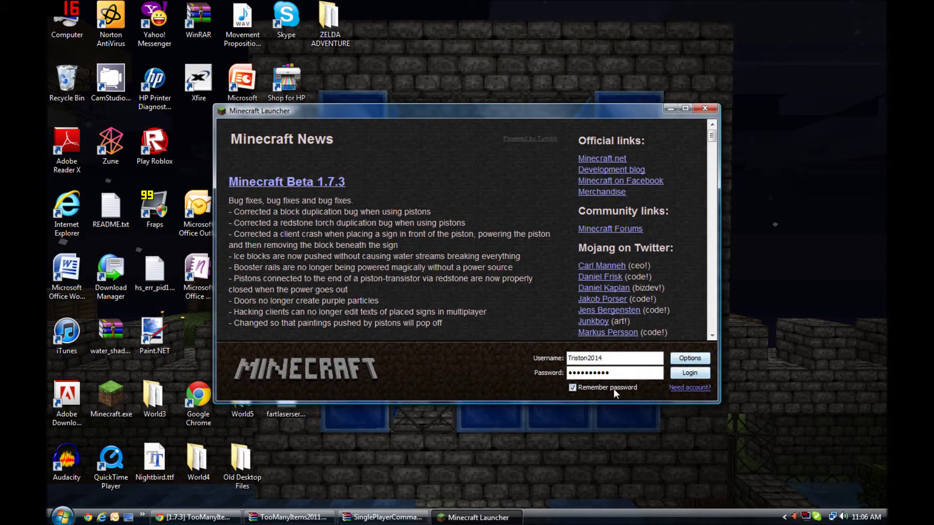
{"action": "left_click", "coordinate": [693, 359]}
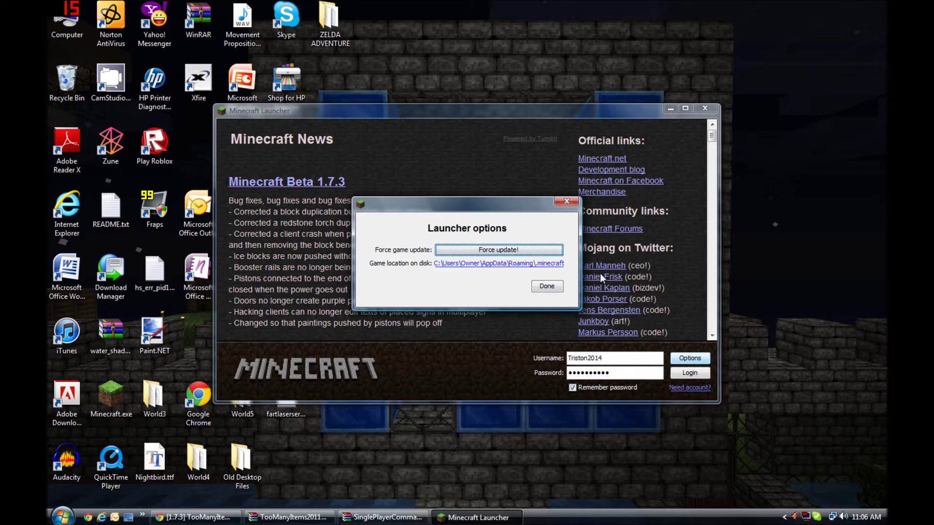
{"action": "left_click", "coordinate": [492, 252]}
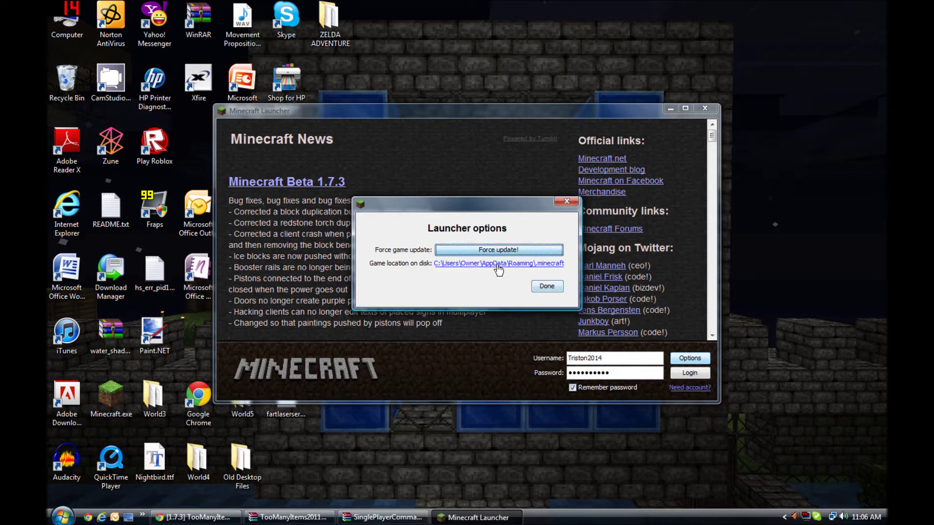
{"action": "left_click", "coordinate": [546, 286]}
Step: Try to log in with the saved account, start Minecraft offline, and quit the game at its title screen
{"action": "left_click", "coordinate": [688, 374]}
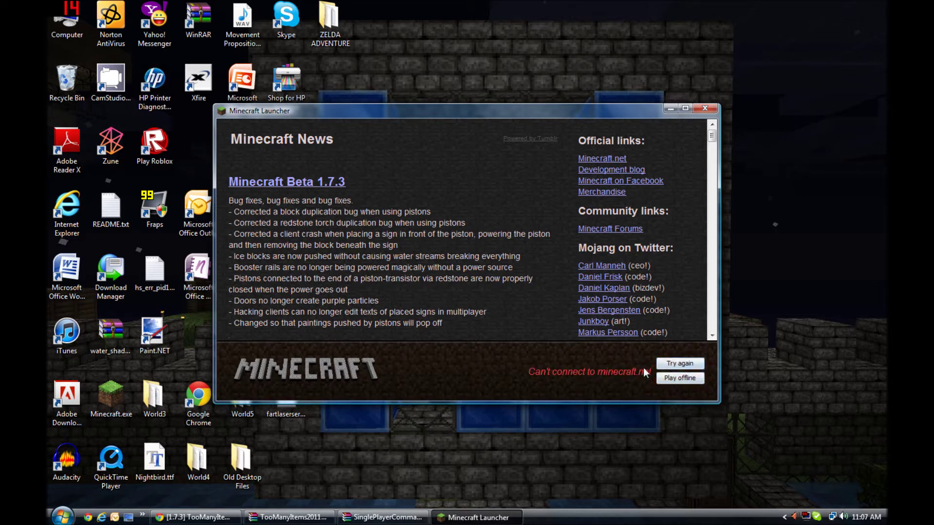
{"action": "left_click", "coordinate": [687, 378]}
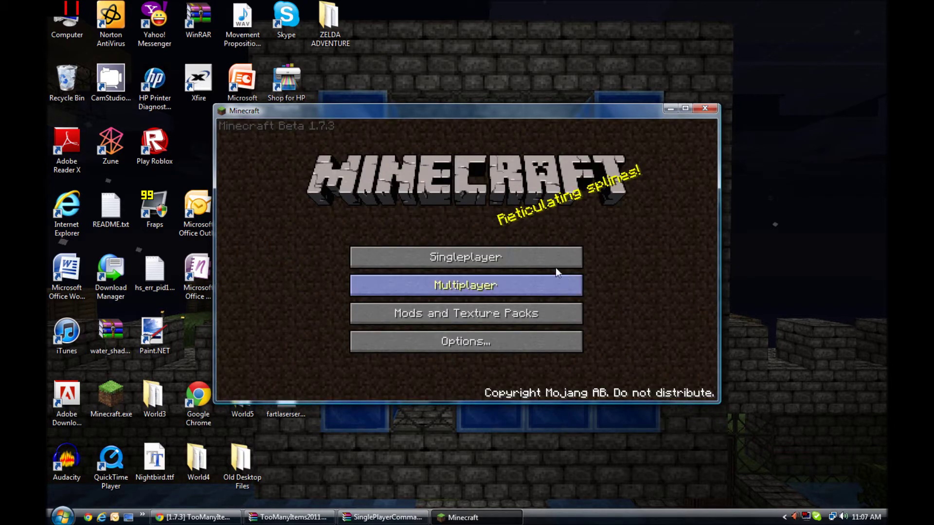
{"action": "left_click", "coordinate": [705, 108]}
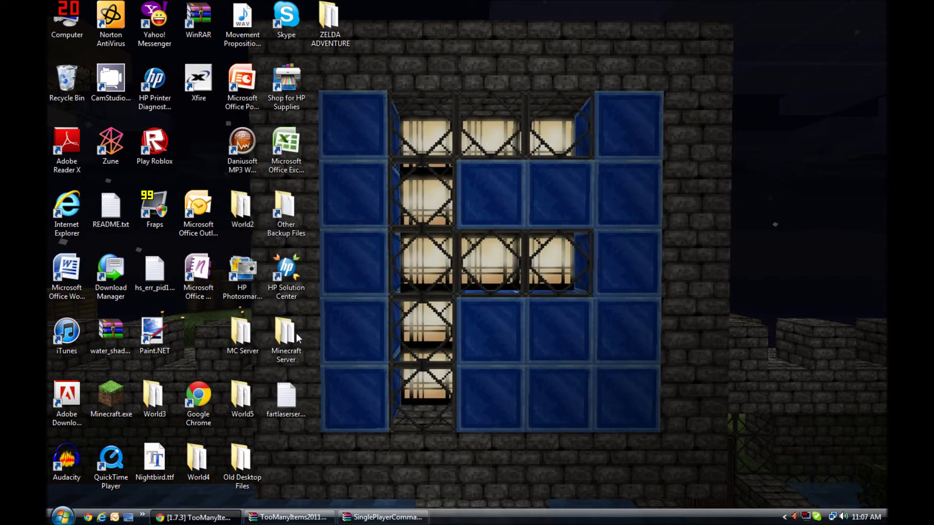
Step: Relaunch Minecraft.exe from the desktop and set the launcher options to force a game update
{"action": "double_click", "coordinate": [111, 396]}
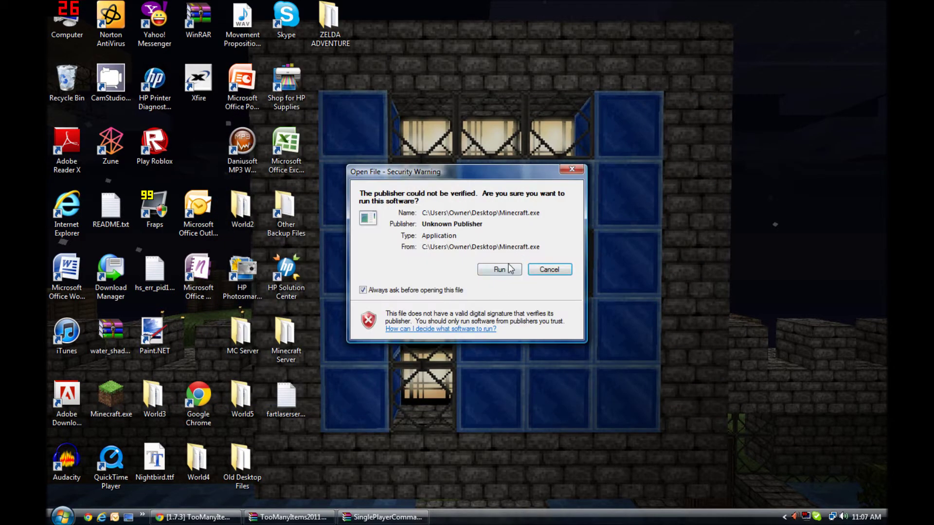
{"action": "left_click", "coordinate": [509, 267]}
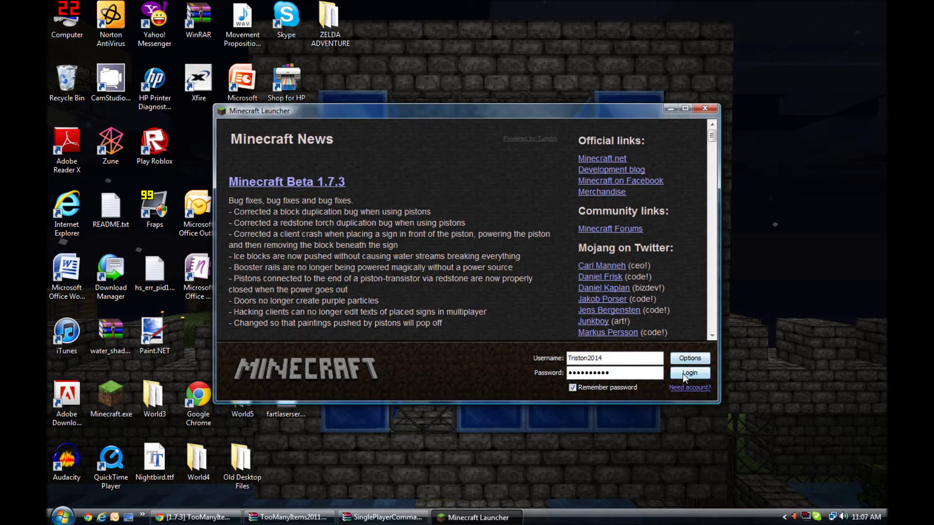
{"action": "left_click", "coordinate": [689, 359]}
{"action": "left_click", "coordinate": [540, 249]}
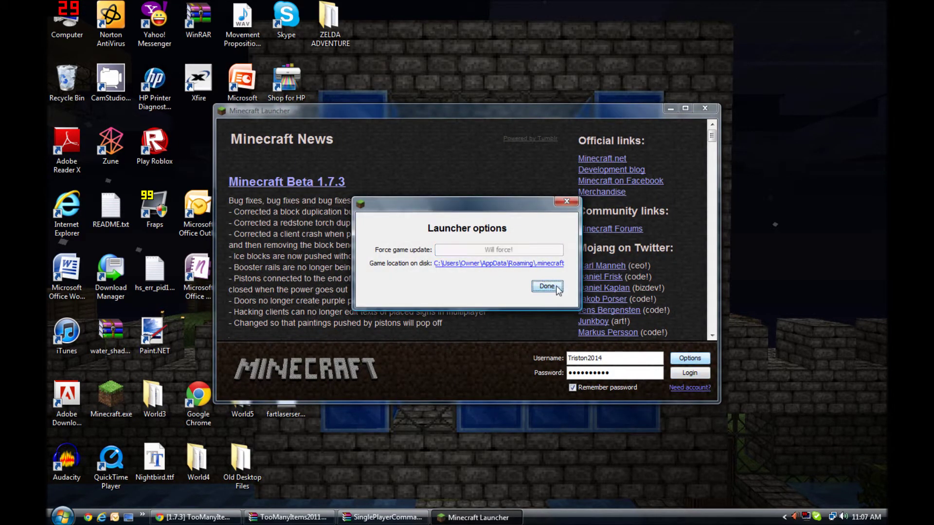
{"action": "left_click", "coordinate": [556, 287]}
Step: Try to log in with the saved account, and close the launcher during the login
{"action": "left_click", "coordinate": [680, 374]}
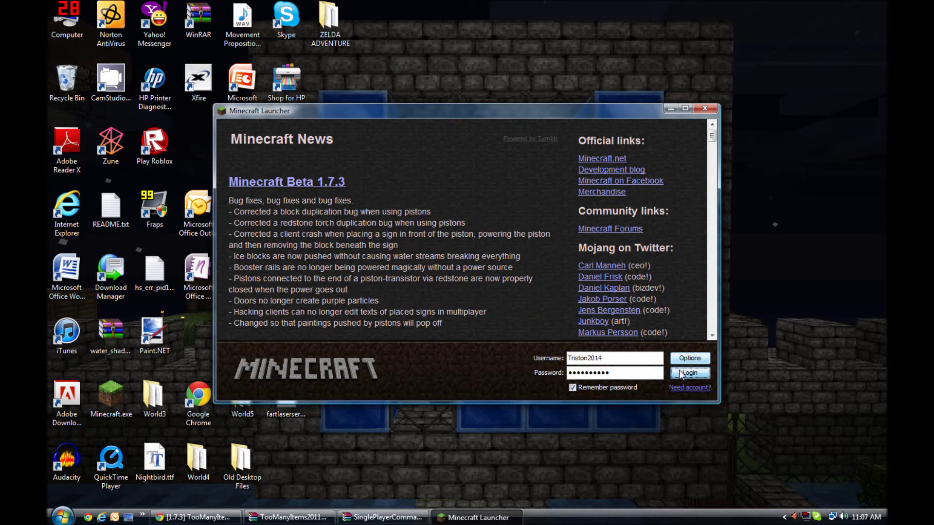
{"action": "left_click", "coordinate": [679, 374]}
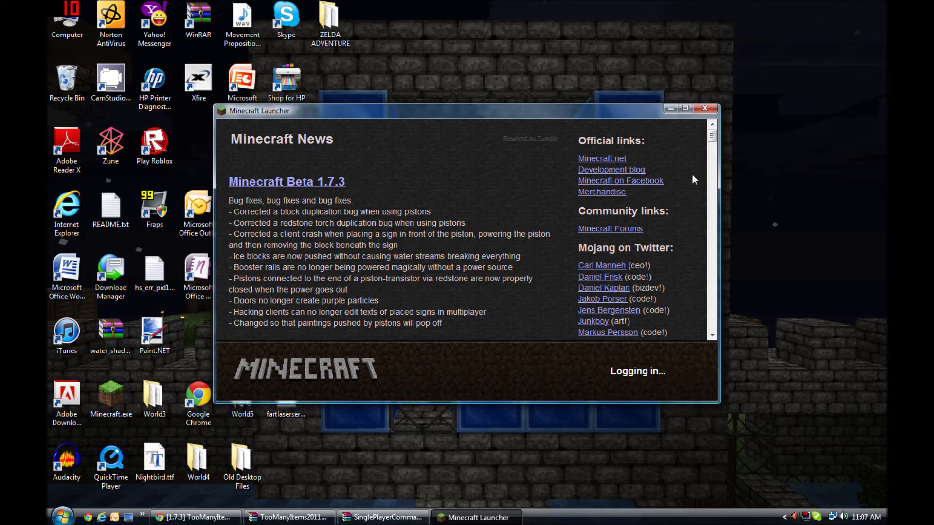
{"action": "left_click", "coordinate": [710, 108]}
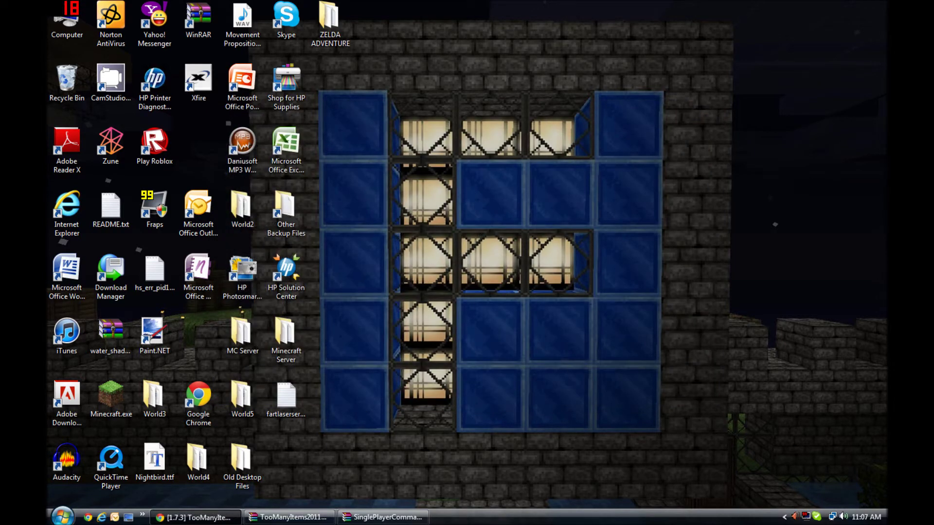
Step: Search the computer for %appdata% and open the Roaming folder
{"action": "key", "text": "super"}
{"action": "type", "text": "%"}
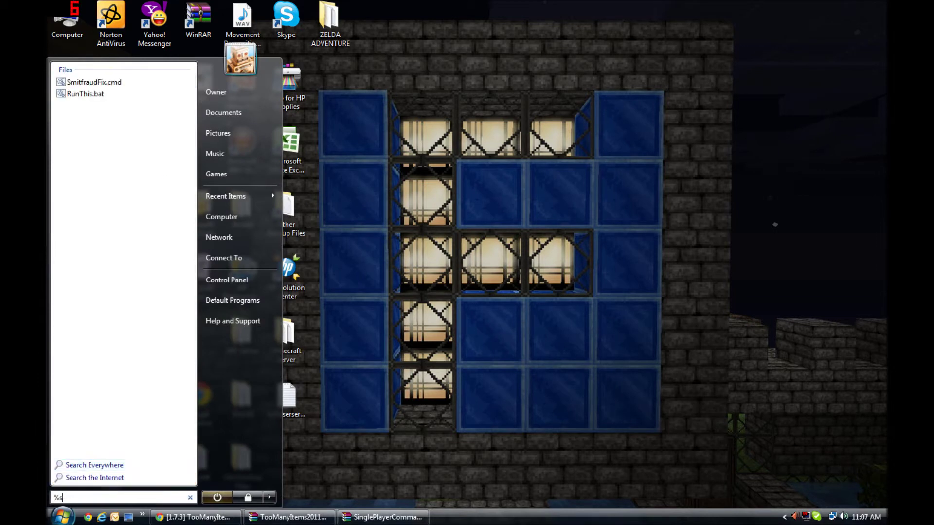
{"action": "type", "text": "appdata%"}
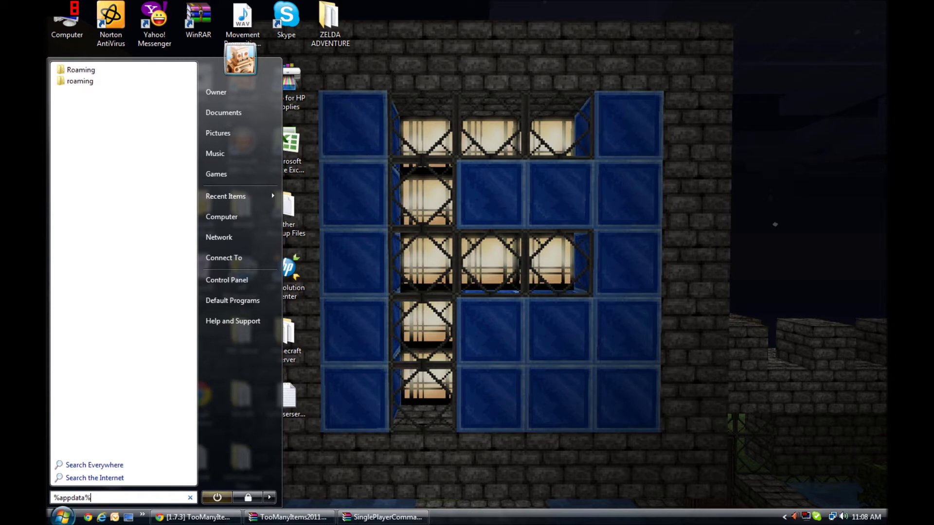
{"action": "key", "text": "Return"}
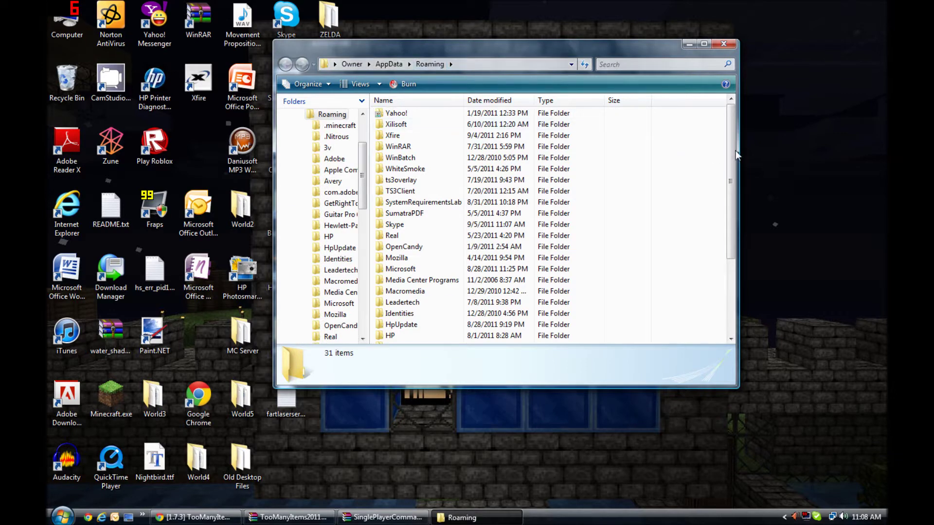
Step: Open the minecraft.jar archive from the .minecraft\bin folder, and close the folder window
{"action": "left_click_drag", "start_coordinate": [733, 148], "coordinate": [696, 313]}
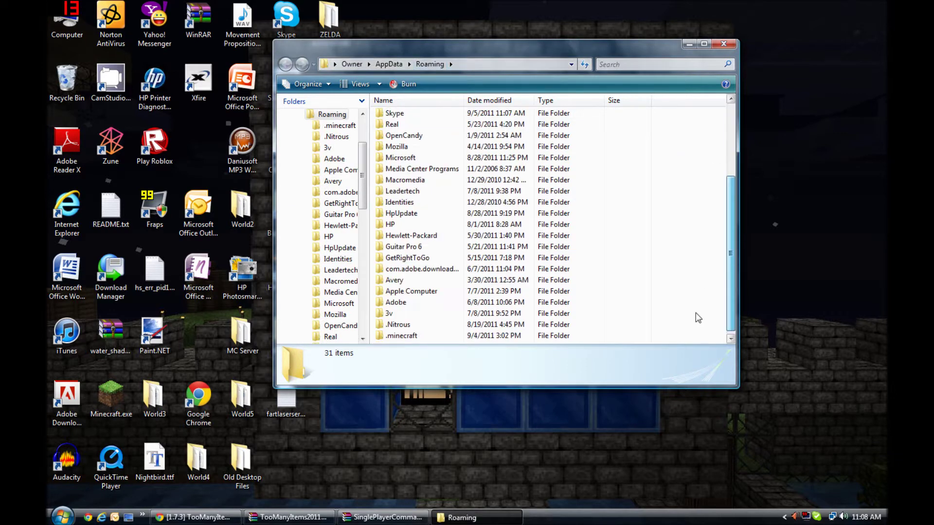
{"action": "double_click", "coordinate": [403, 335]}
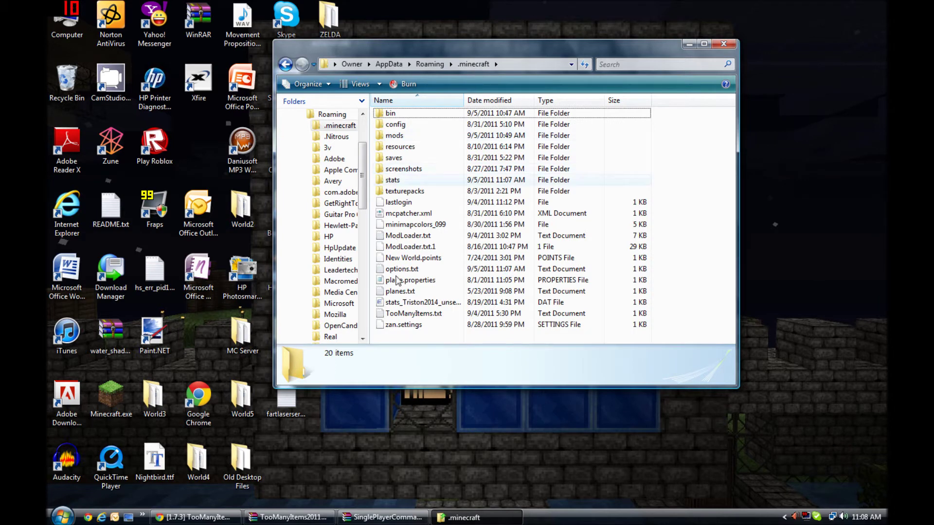
{"action": "double_click", "coordinate": [391, 113]}
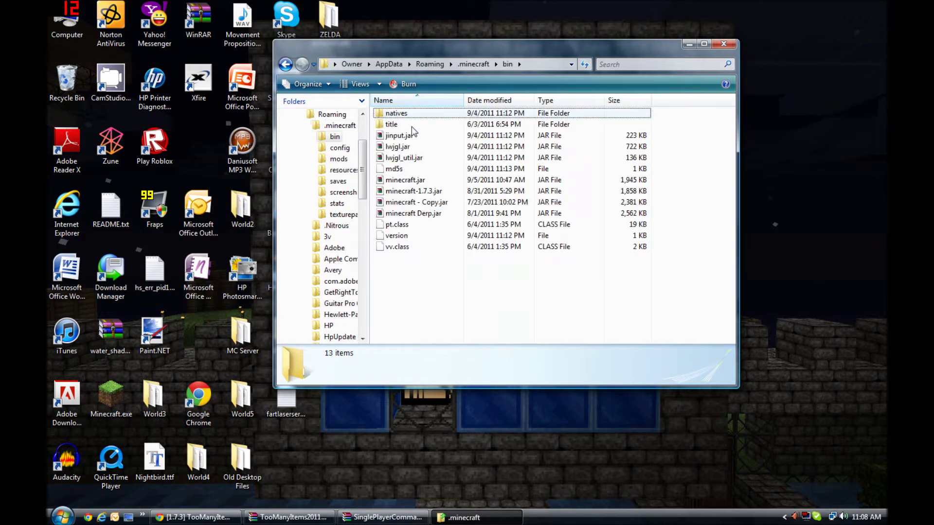
{"action": "double_click", "coordinate": [424, 180]}
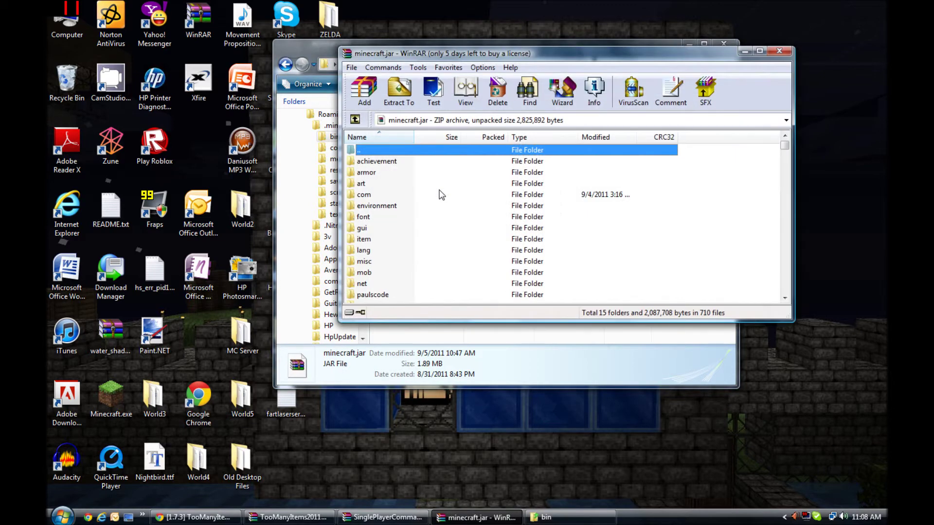
{"action": "scroll", "coordinate": [448, 192], "scroll_direction": "down", "scroll_amount": 4}
{"action": "scroll", "coordinate": [520, 197], "scroll_direction": "up", "scroll_amount": 4}
{"action": "left_click", "coordinate": [666, 43]}
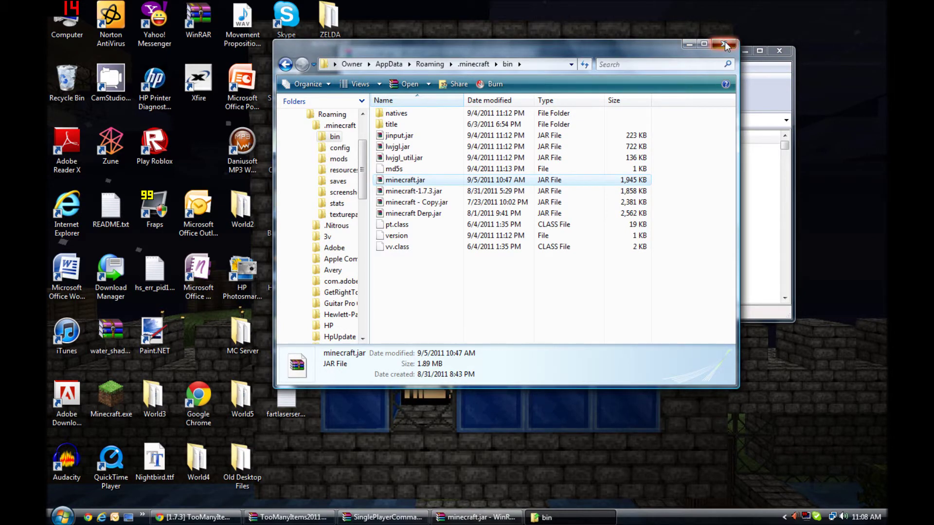
{"action": "left_click", "coordinate": [724, 45]}
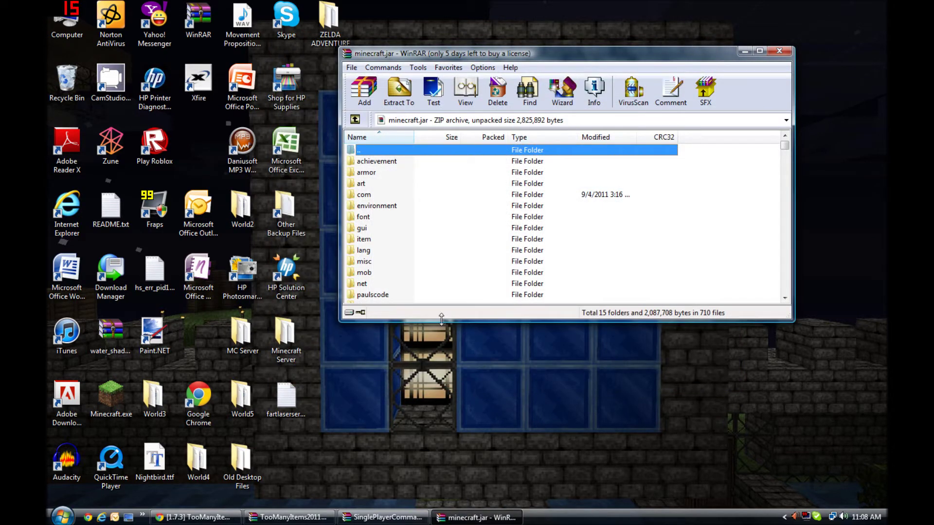
Step: Select every file and folder in the SinglePlayerCommands archive and try to add them to minecraft.jar
{"action": "left_click", "coordinate": [310, 518]}
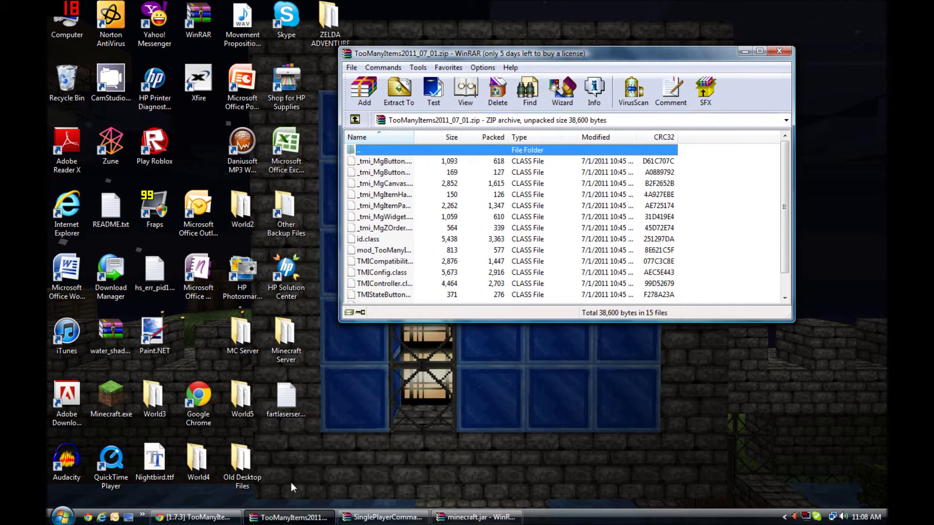
{"action": "left_click", "coordinate": [307, 511]}
{"action": "left_click", "coordinate": [384, 517]}
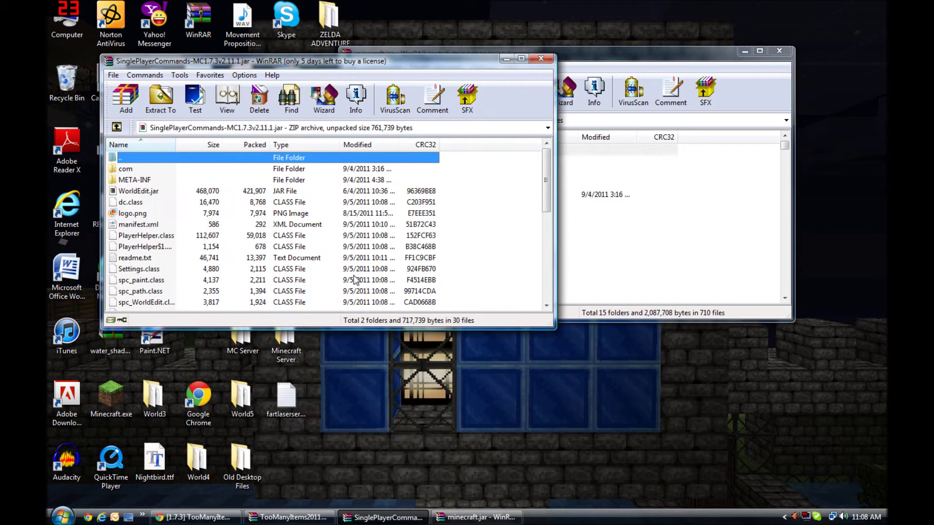
{"action": "left_click_drag", "start_coordinate": [454, 169], "coordinate": [389, 441]}
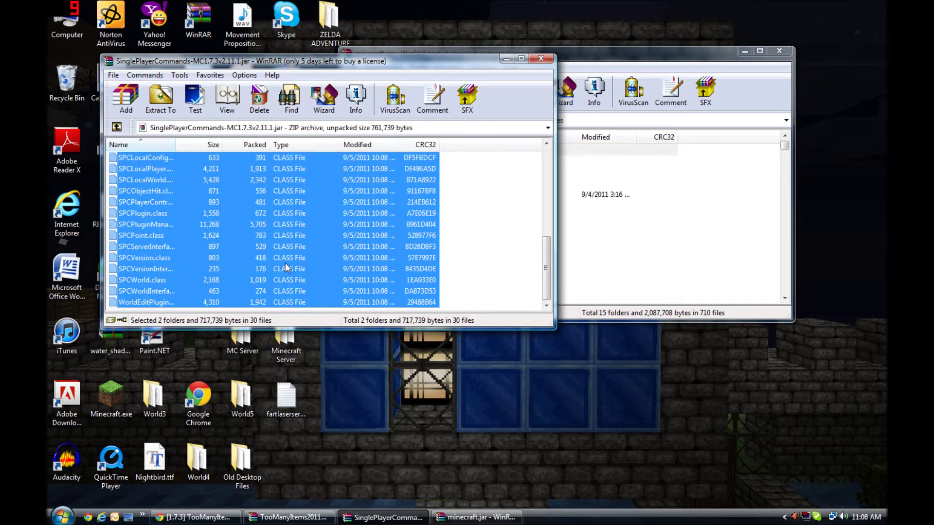
{"action": "left_click_drag", "start_coordinate": [693, 220], "coordinate": [693, 221]}
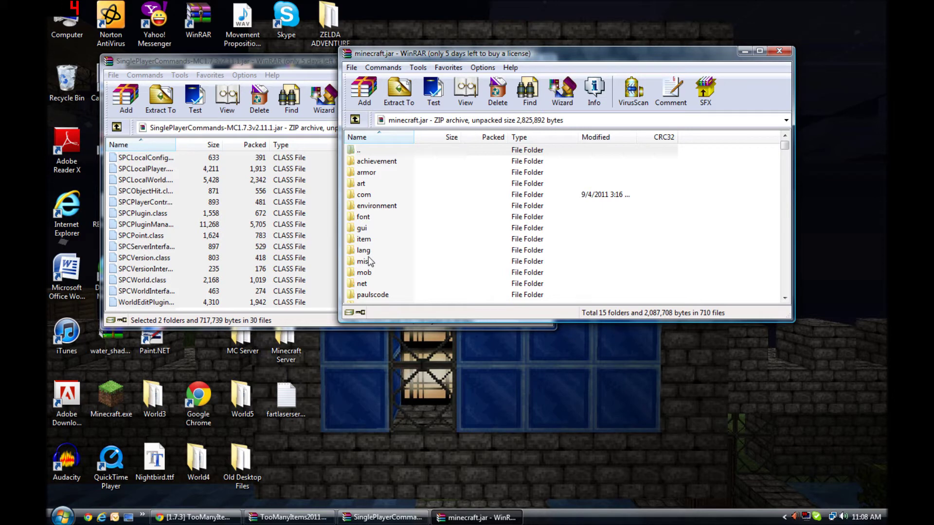
Step: Look inside the META-INF folder of the SinglePlayerCommands archive, and close that archive
{"action": "left_click", "coordinate": [291, 58]}
{"action": "left_click_drag", "start_coordinate": [549, 186], "coordinate": [547, 144]}
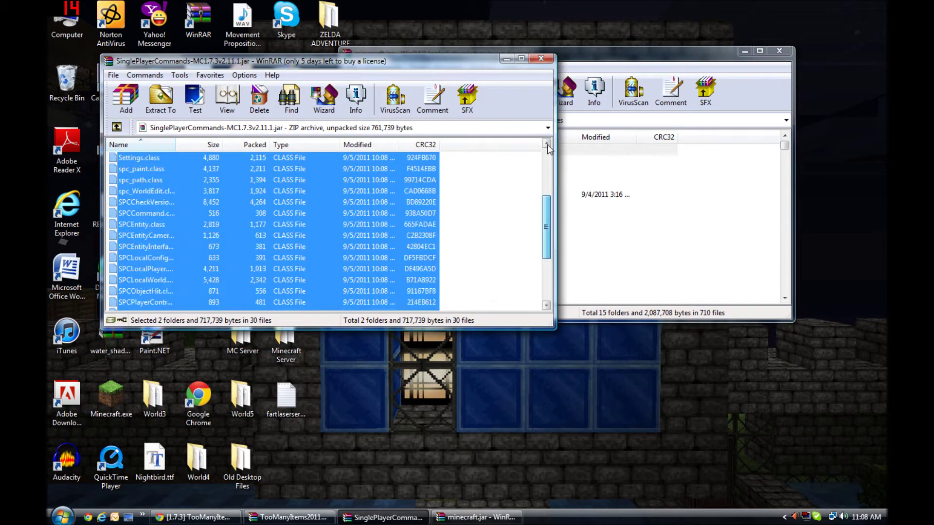
{"action": "left_click", "coordinate": [224, 177]}
{"action": "left_click", "coordinate": [166, 180]}
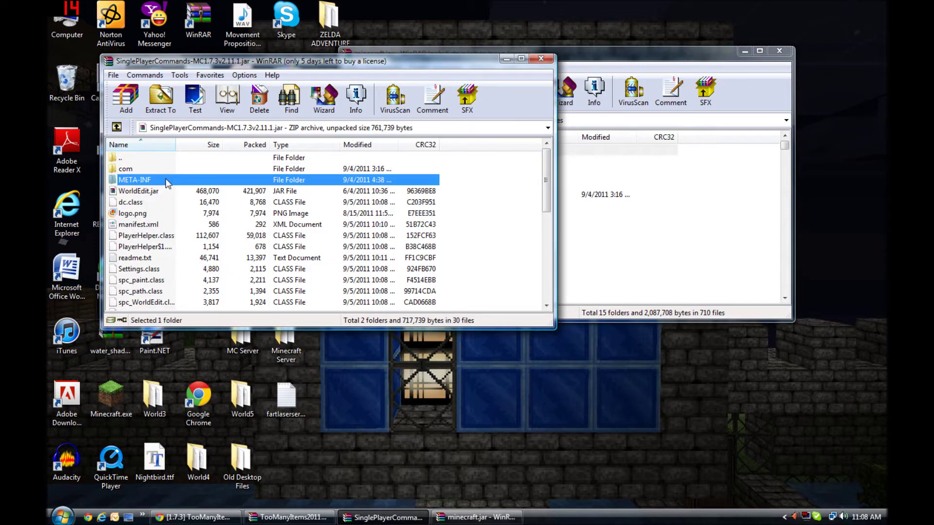
{"action": "double_click", "coordinate": [166, 179]}
{"action": "left_click", "coordinate": [117, 128]}
{"action": "left_click", "coordinate": [612, 50]}
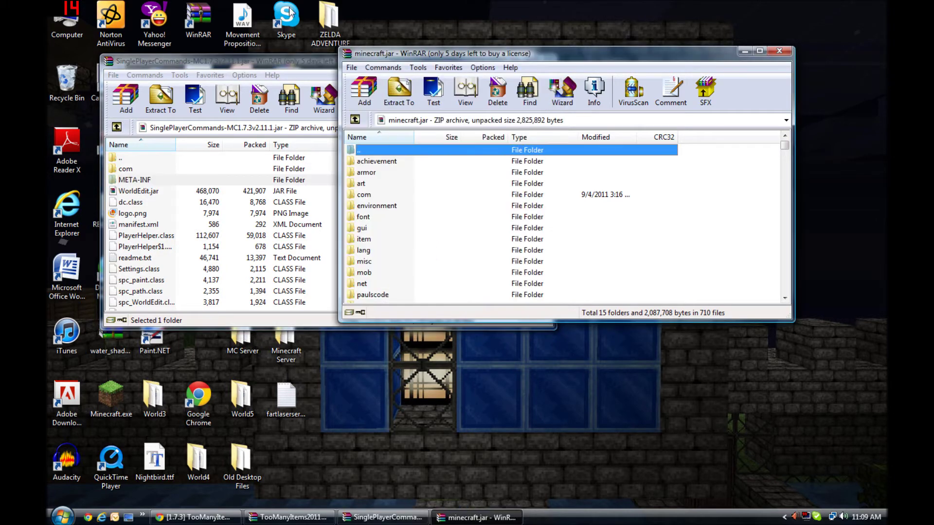
{"action": "left_click", "coordinate": [315, 63]}
{"action": "left_click", "coordinate": [541, 59]}
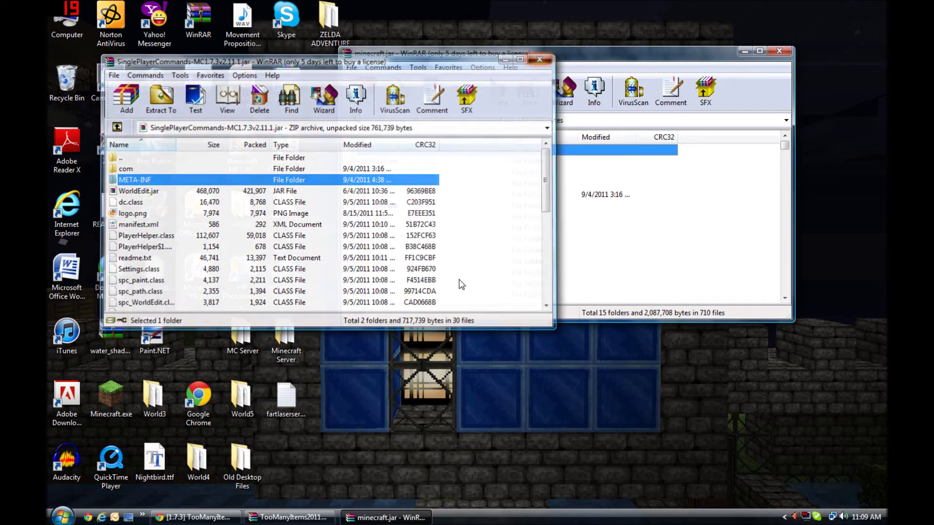
Step: Add all the class files from TooManyItems2011_07_01.zip to minecraft.jar in Add and replace files mode, and close both archives
{"action": "left_click", "coordinate": [290, 516]}
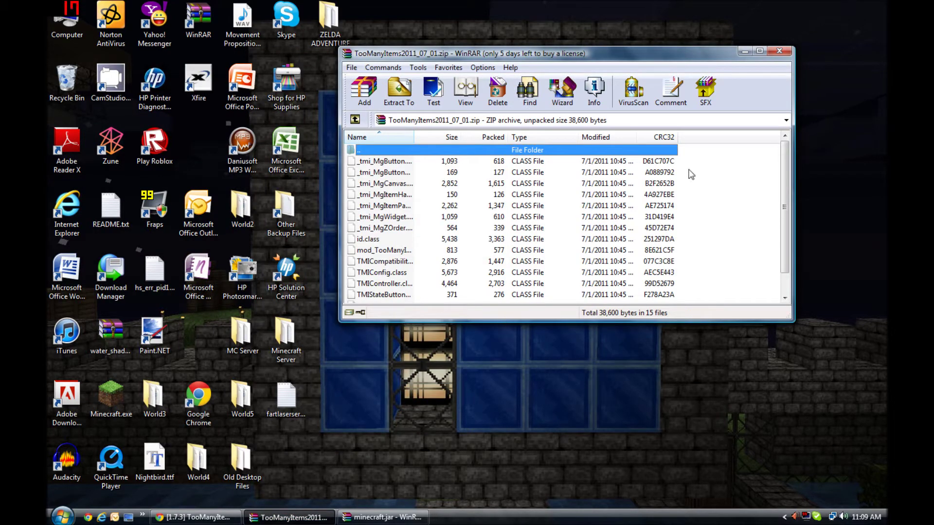
{"action": "left_click_drag", "start_coordinate": [687, 157], "coordinate": [606, 363]}
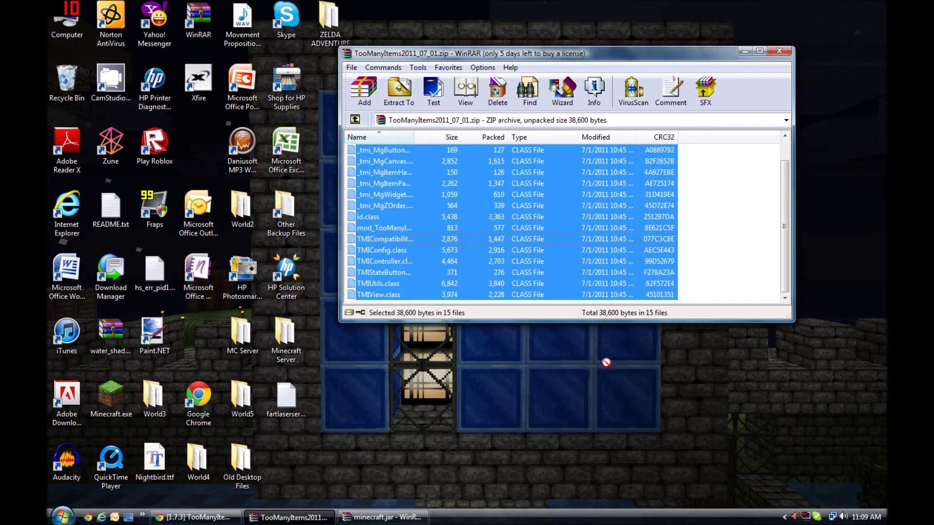
{"action": "left_click_drag", "start_coordinate": [384, 516], "coordinate": [567, 279]}
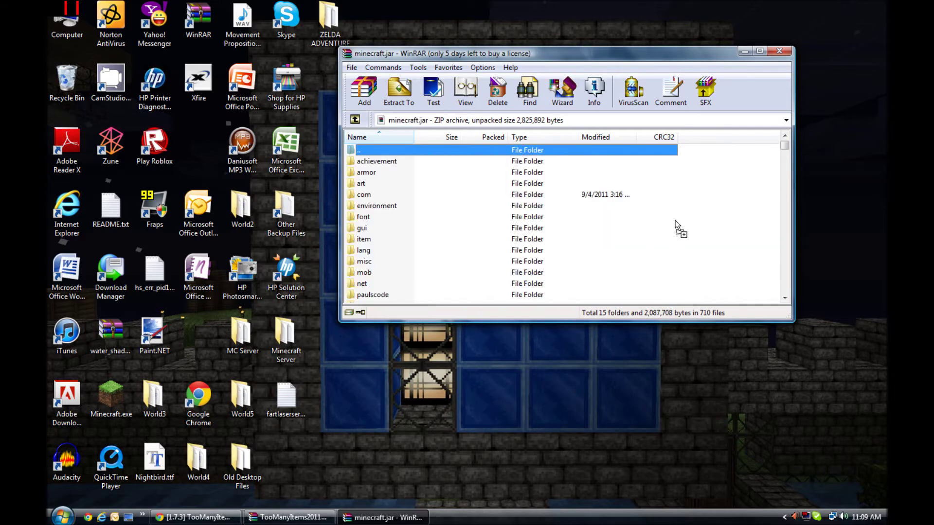
{"action": "left_click_drag", "start_coordinate": [676, 229], "coordinate": [676, 230]}
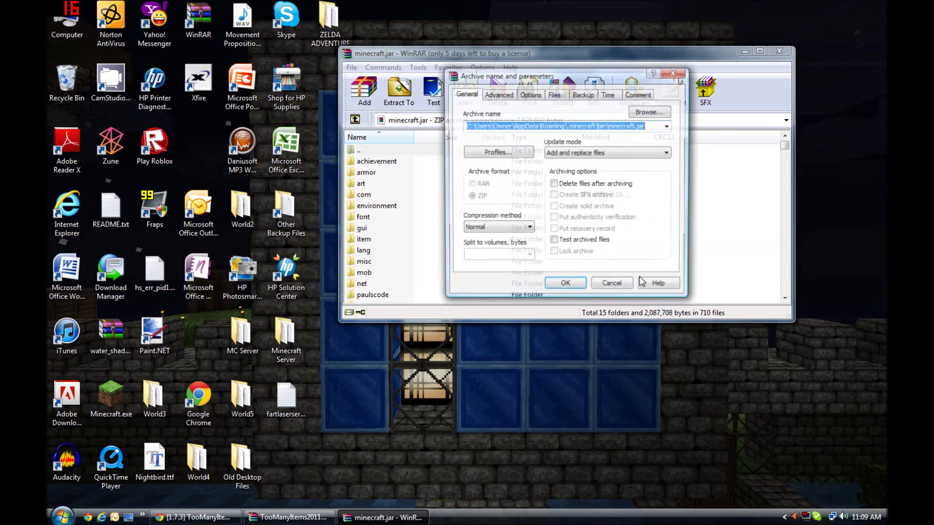
{"action": "left_click", "coordinate": [559, 289]}
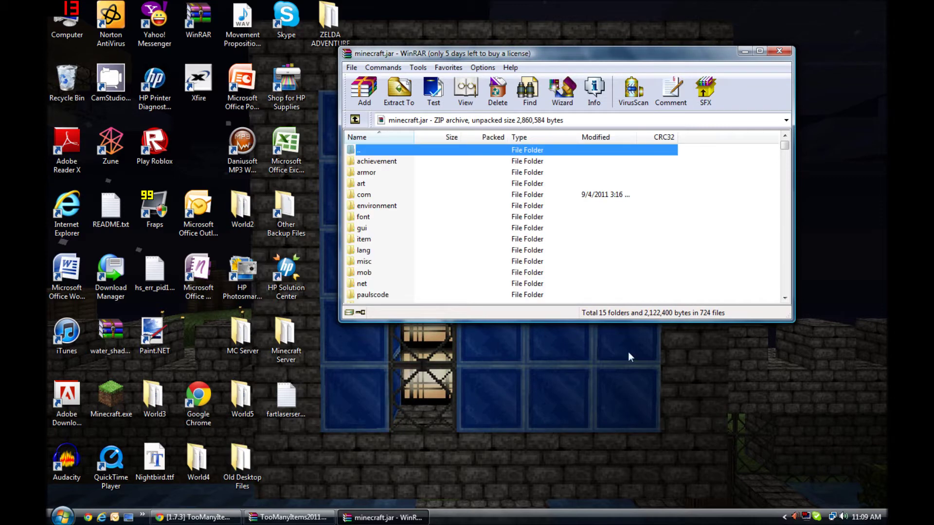
{"action": "left_click", "coordinate": [779, 51]}
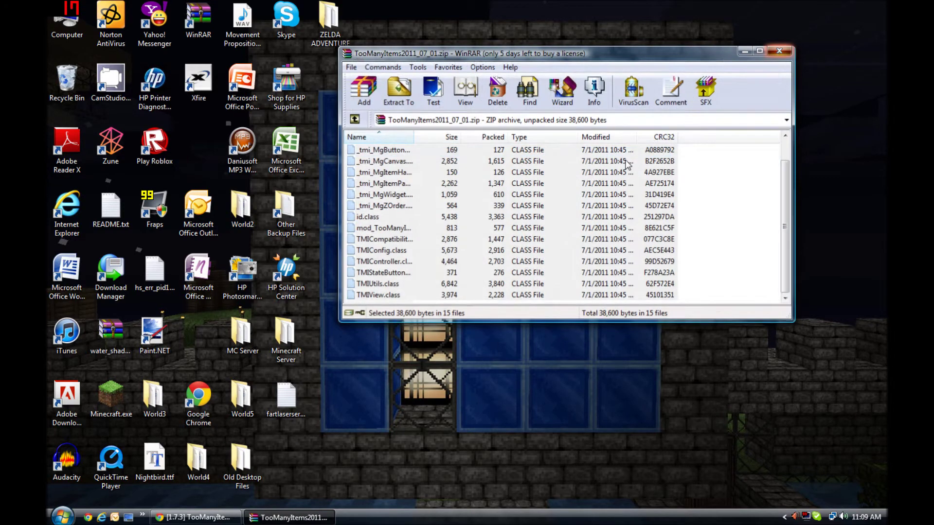
{"action": "left_click", "coordinate": [781, 50]}
Step: Launch Minecraft.exe, log in with the saved account, and maximize the game window
{"action": "double_click", "coordinate": [120, 411]}
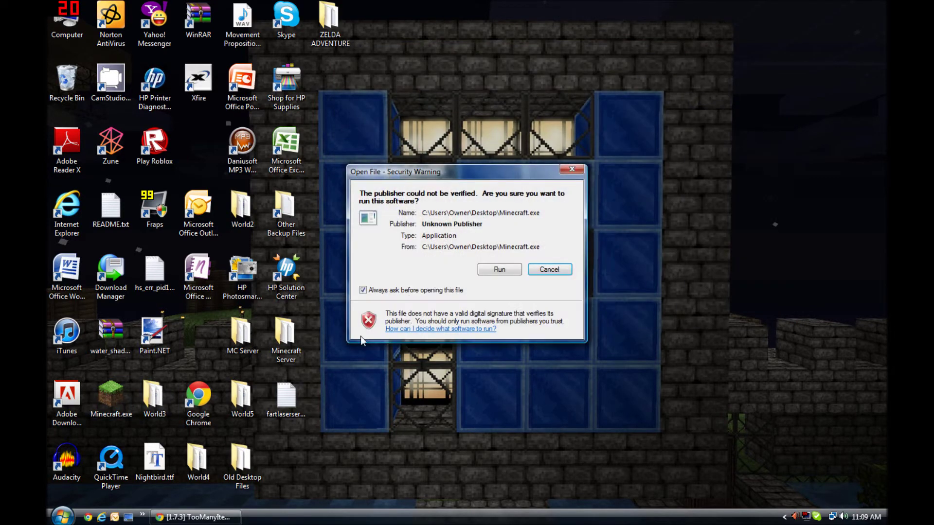
{"action": "left_click", "coordinate": [506, 268]}
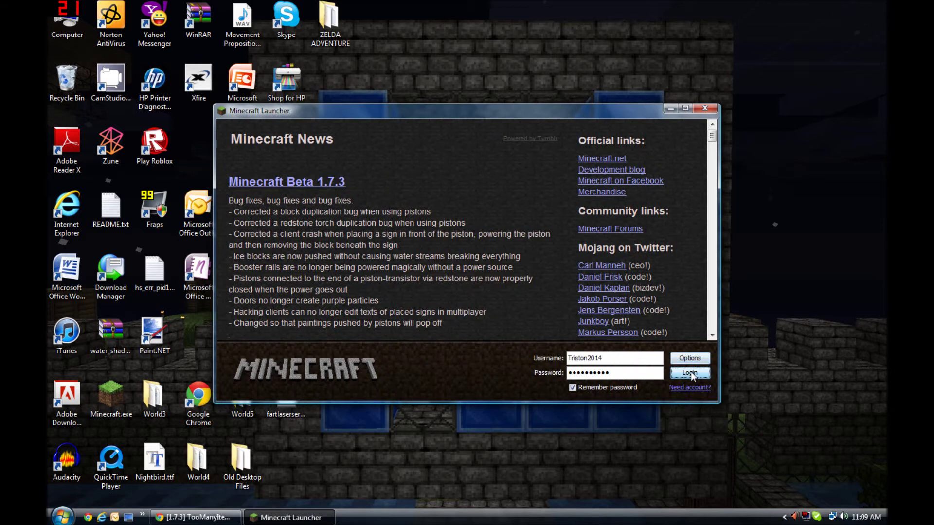
{"action": "left_click", "coordinate": [690, 374]}
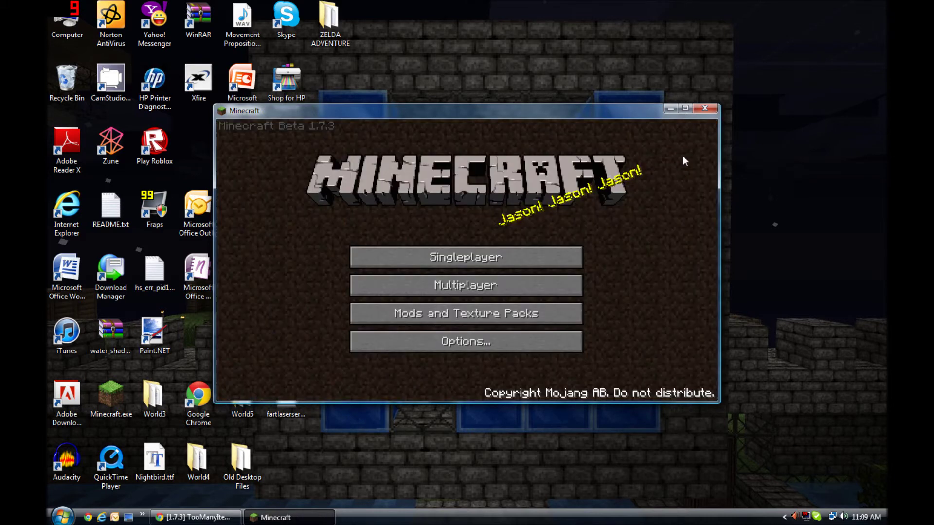
{"action": "left_click", "coordinate": [685, 108]}
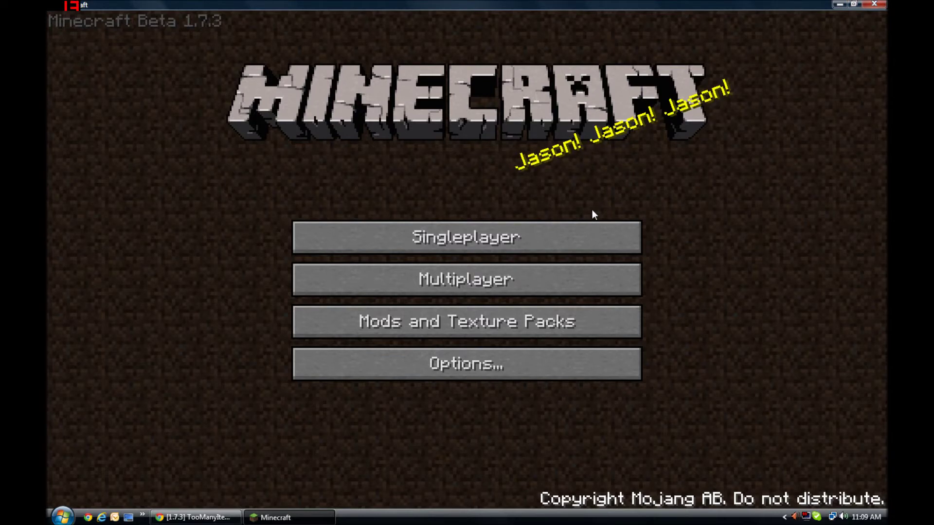
Step: Load a saved singleplayer world and walk forward along the wooden fence
{"action": "left_click", "coordinate": [516, 225]}
{"action": "double_click", "coordinate": [448, 111]}
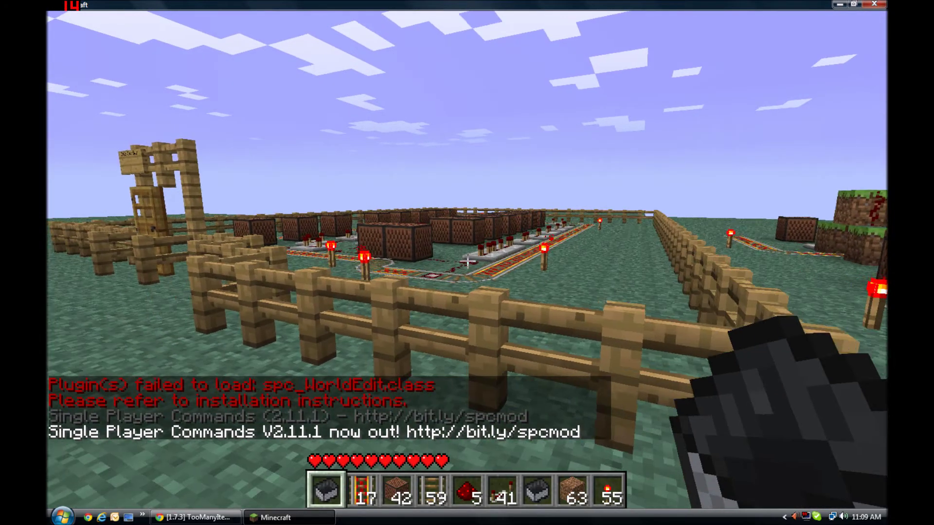
{"action": "key", "text": "w"}
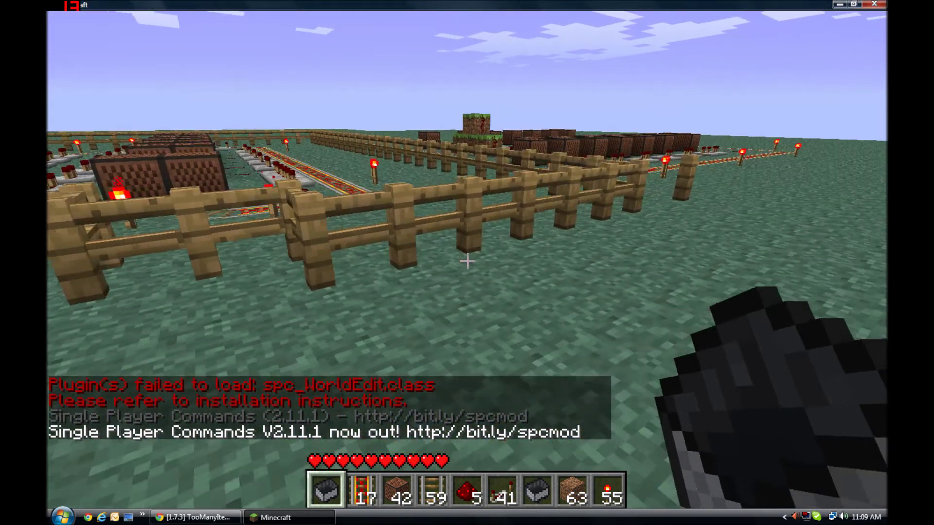
Step: Walk to the rail track beside the note blocks, place a minecart on the rails and ride it around the circuit
{"action": "key", "text": "w"}
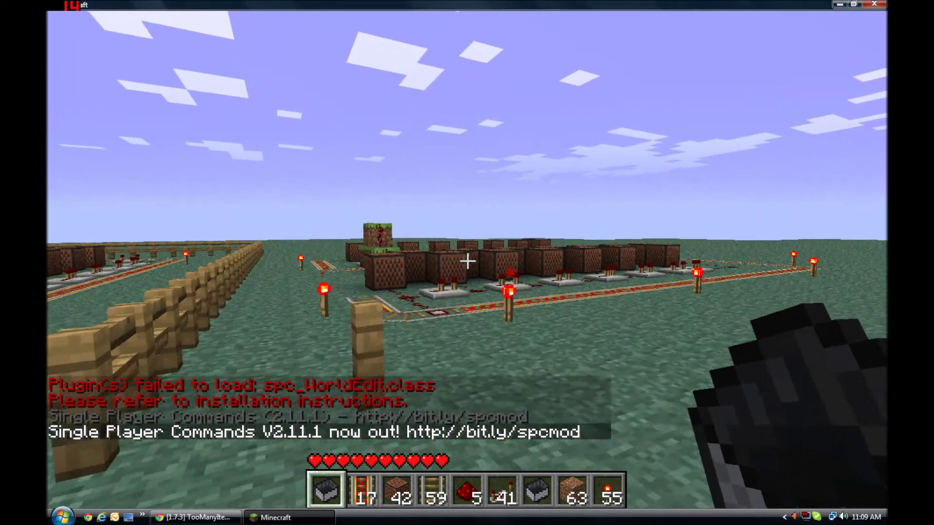
{"action": "key", "text": "w"}
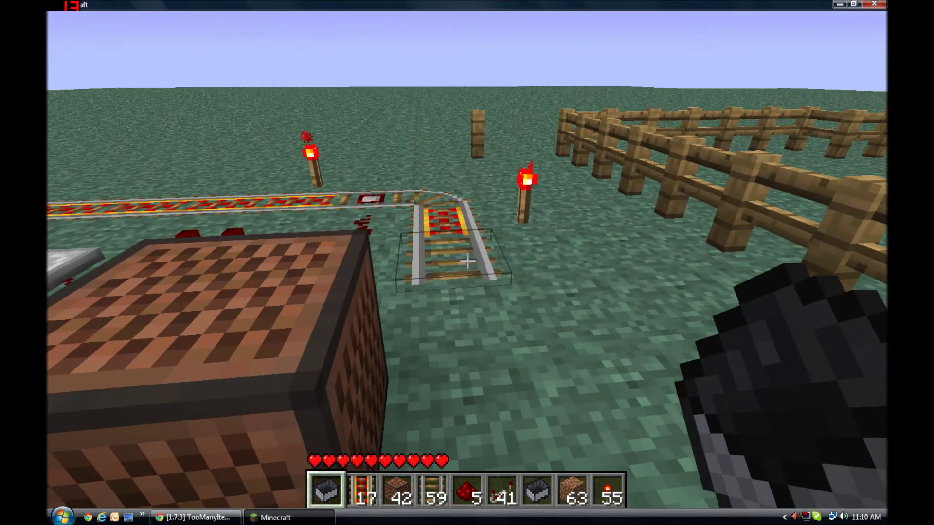
{"action": "right_click", "coordinate": [467, 261]}
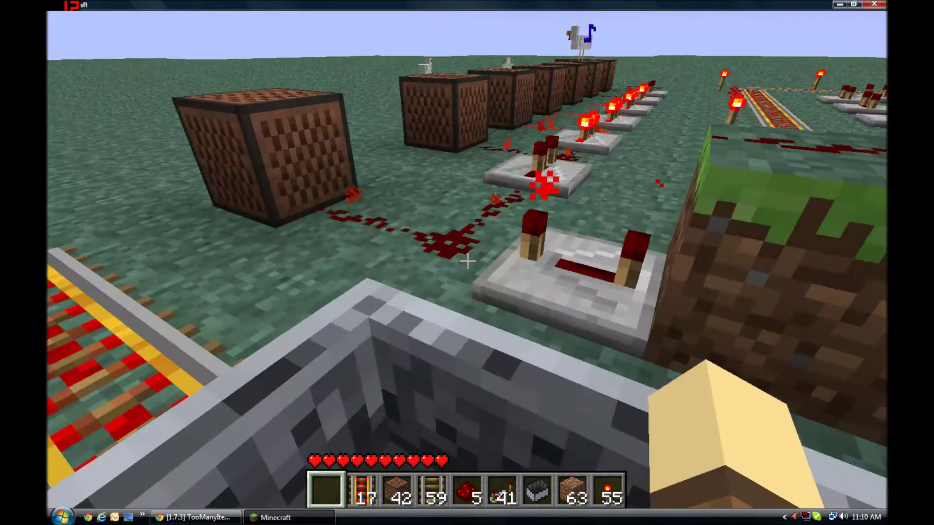
{"action": "left_click", "coordinate": [467, 261]}
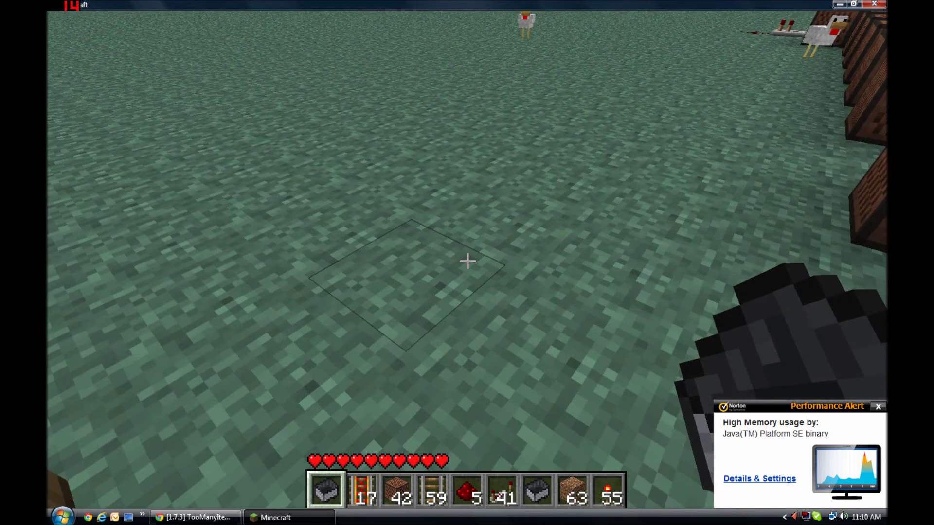
{"action": "right_click", "coordinate": [467, 261]}
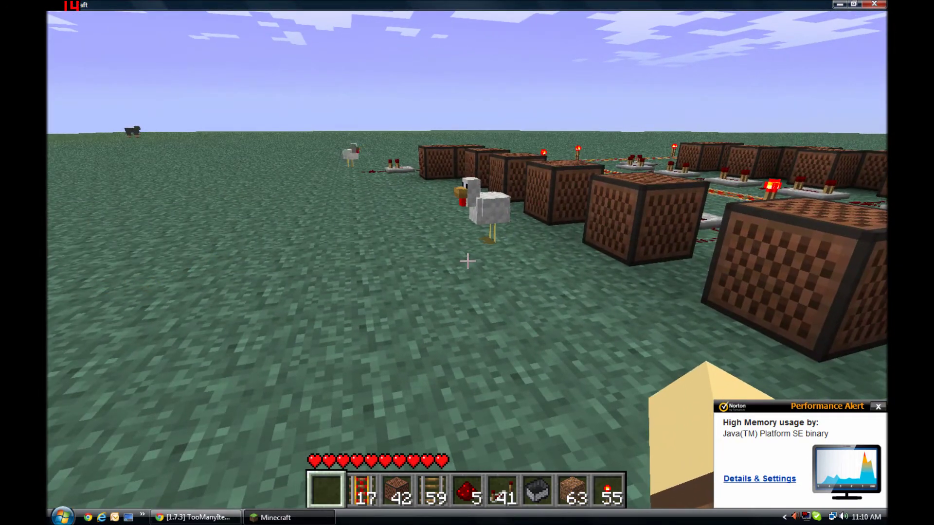
Step: Open the inventory, add two stacks of Block of Diamond from the TooManyItems list, and trash both stacks
{"action": "key", "text": "e"}
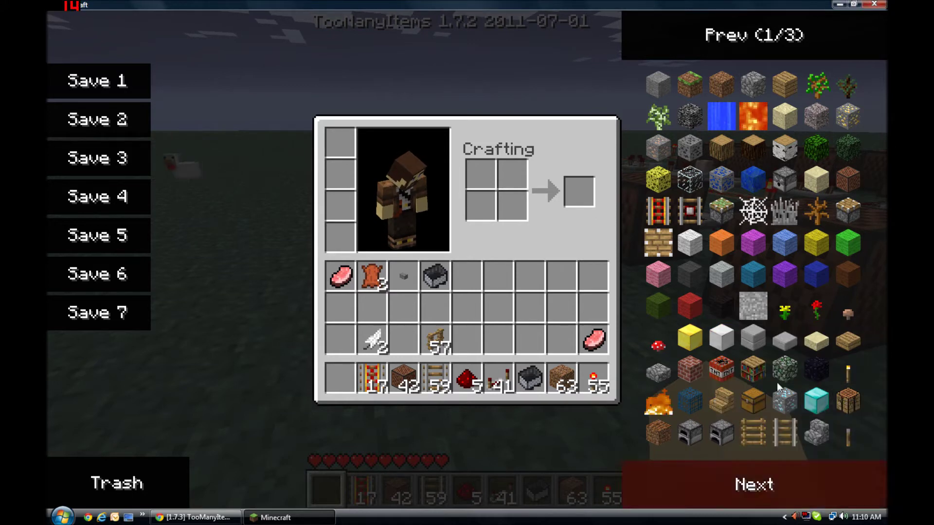
{"action": "left_click", "coordinate": [772, 474]}
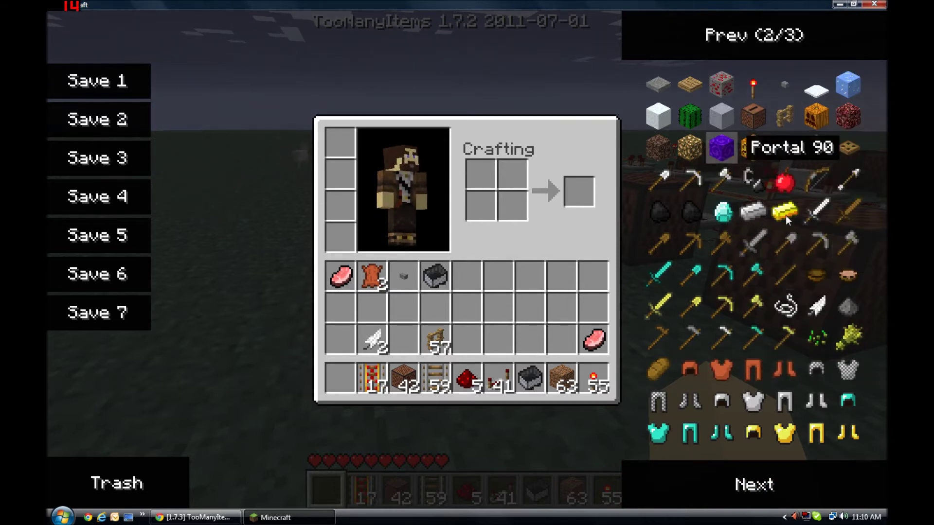
{"action": "left_click", "coordinate": [757, 25]}
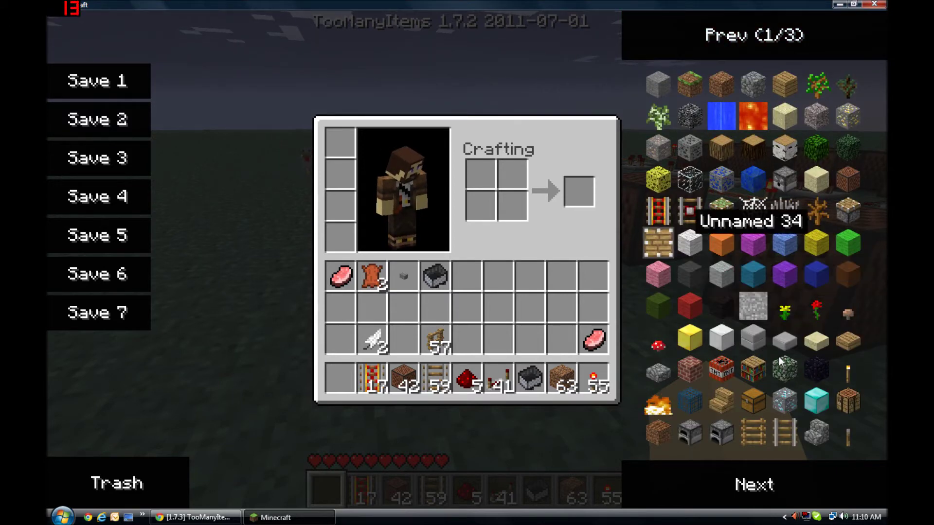
{"action": "left_click", "coordinate": [815, 397]}
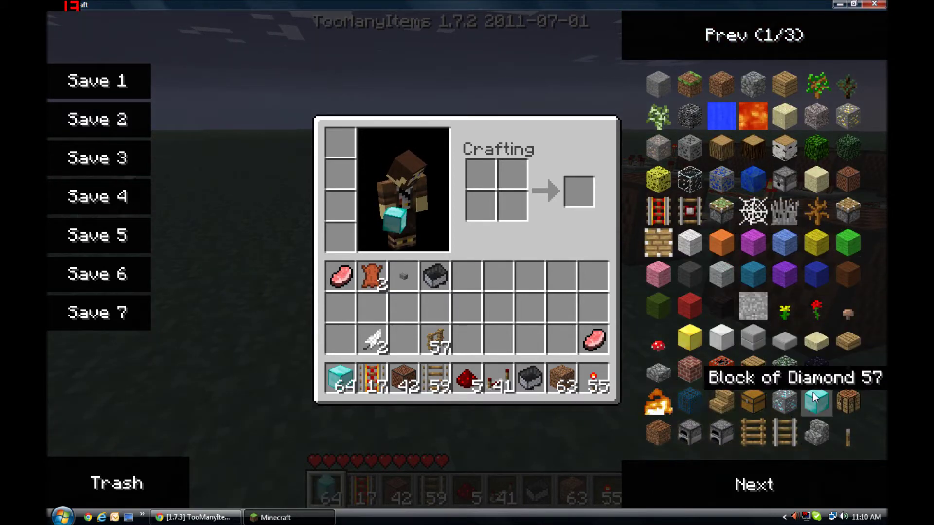
{"action": "left_click", "coordinate": [815, 397]}
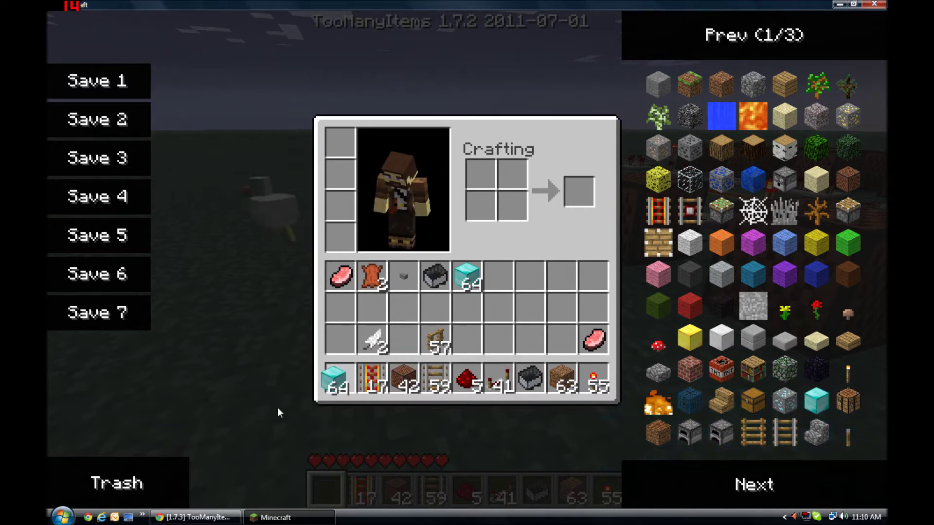
{"action": "left_click", "coordinate": [339, 378]}
{"action": "left_click", "coordinate": [160, 481]}
{"action": "left_click", "coordinate": [467, 277]}
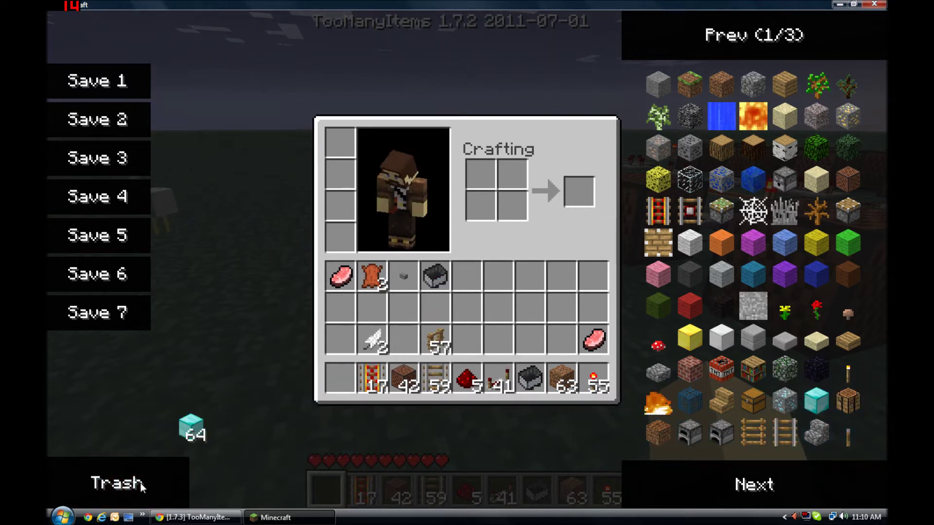
{"action": "left_click", "coordinate": [139, 485]}
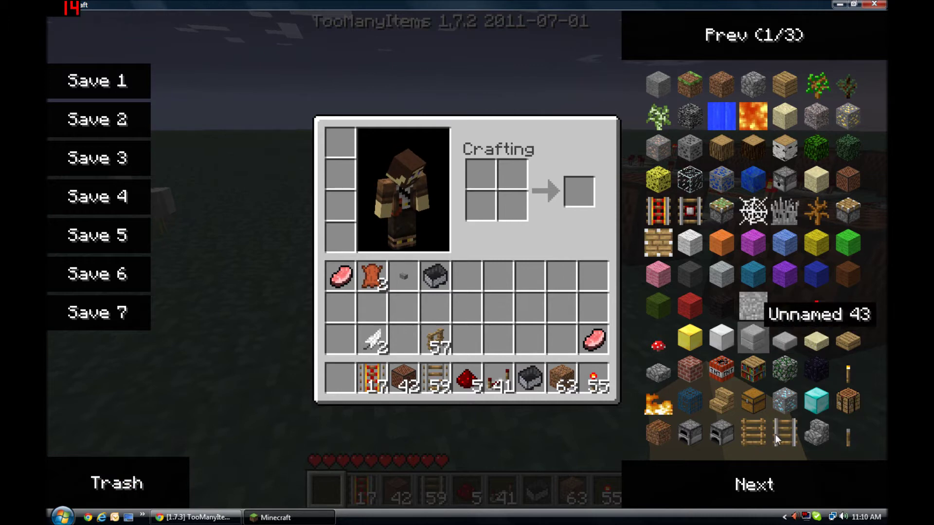
Step: Browse the third item page, add a stack of diamonds from the second page, trash it and close the inventory
{"action": "left_click", "coordinate": [768, 484]}
{"action": "left_click", "coordinate": [770, 485]}
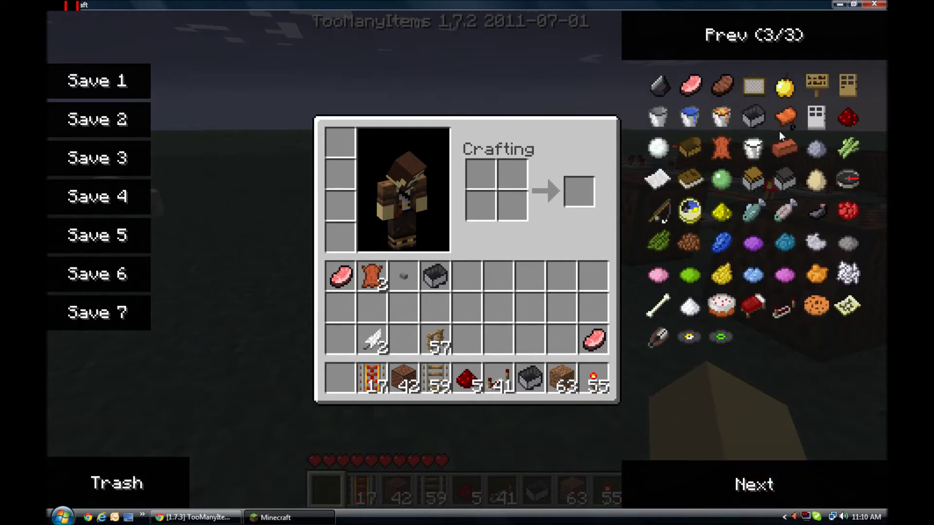
{"action": "left_click", "coordinate": [768, 37]}
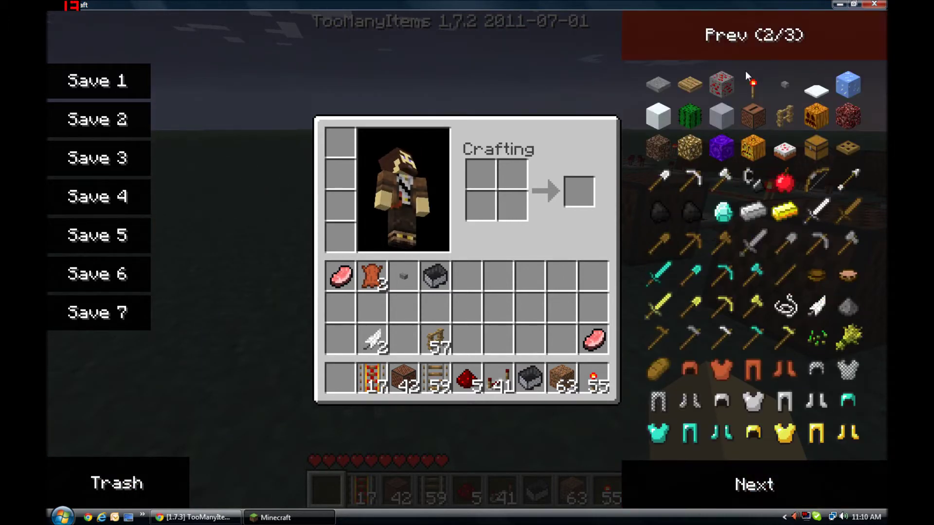
{"action": "left_click", "coordinate": [722, 214]}
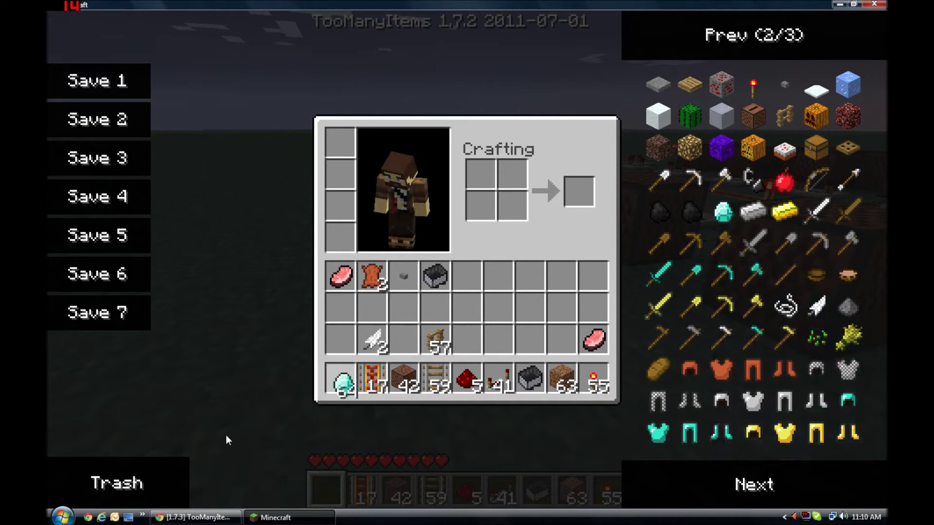
{"action": "left_click", "coordinate": [340, 379]}
{"action": "left_click", "coordinate": [175, 484]}
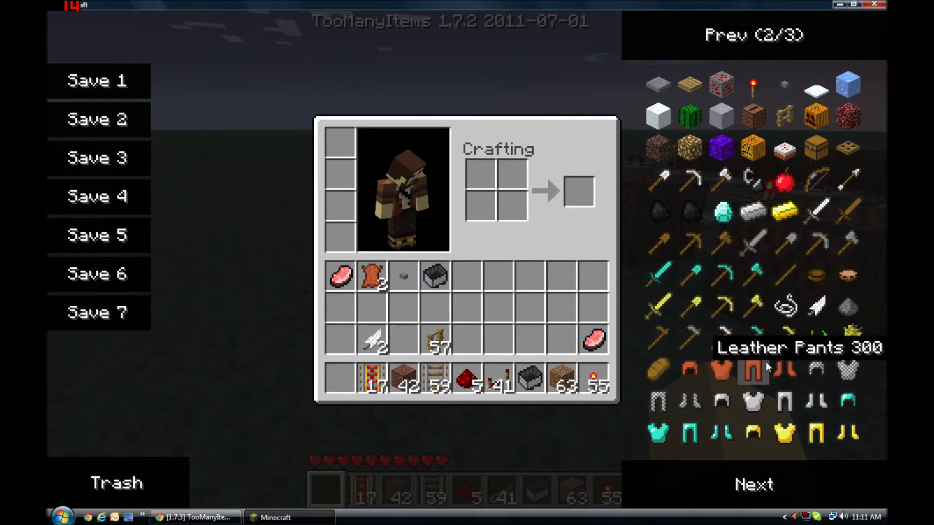
{"action": "key", "text": "e"}
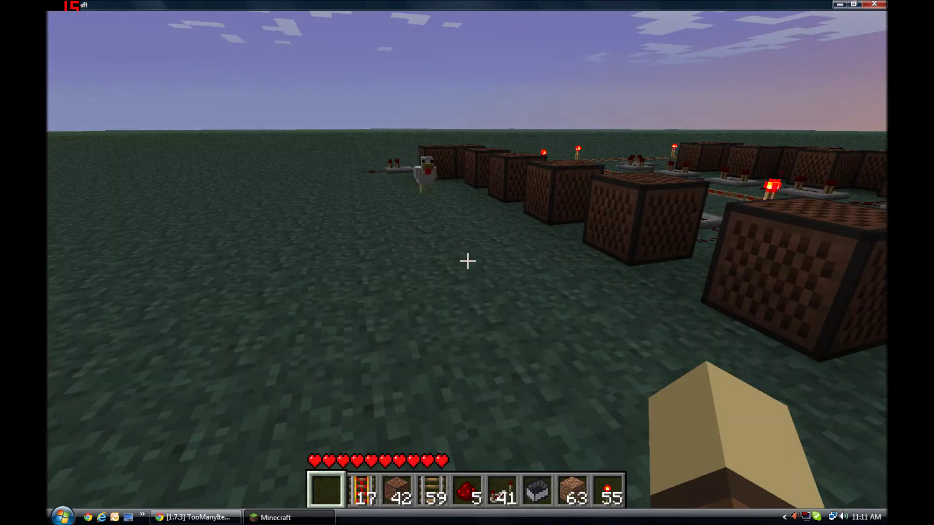
Step: Cycle the game difficulty through Easy, Normal and Hard, leave it on Peaceful, and return to the game
{"action": "key", "text": "Escape"}
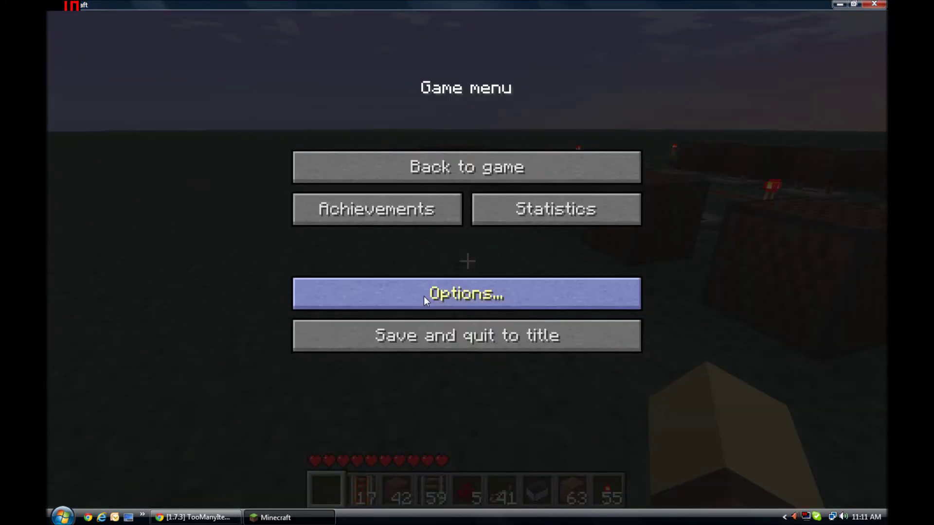
{"action": "left_click", "coordinate": [424, 296]}
{"action": "left_click", "coordinate": [386, 198]}
{"action": "left_click", "coordinate": [386, 198]}
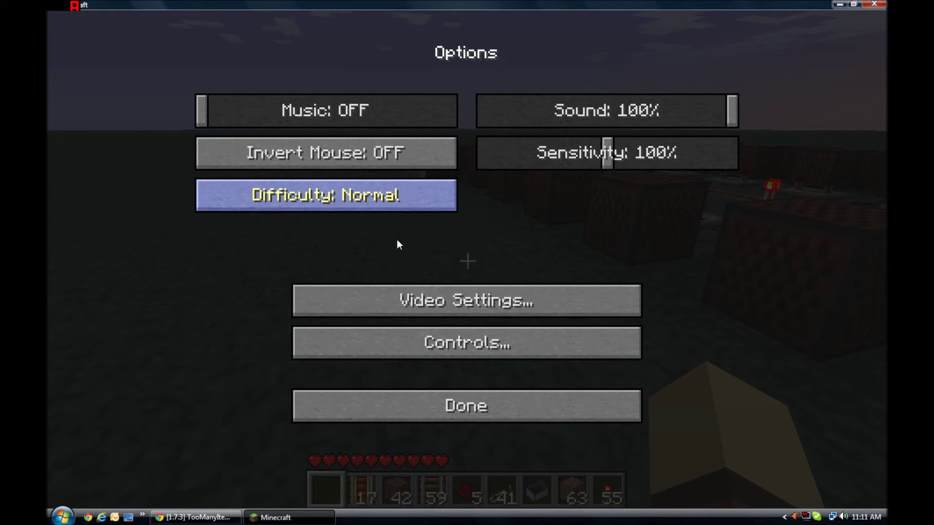
{"action": "left_click", "coordinate": [386, 199]}
{"action": "left_click", "coordinate": [386, 198]}
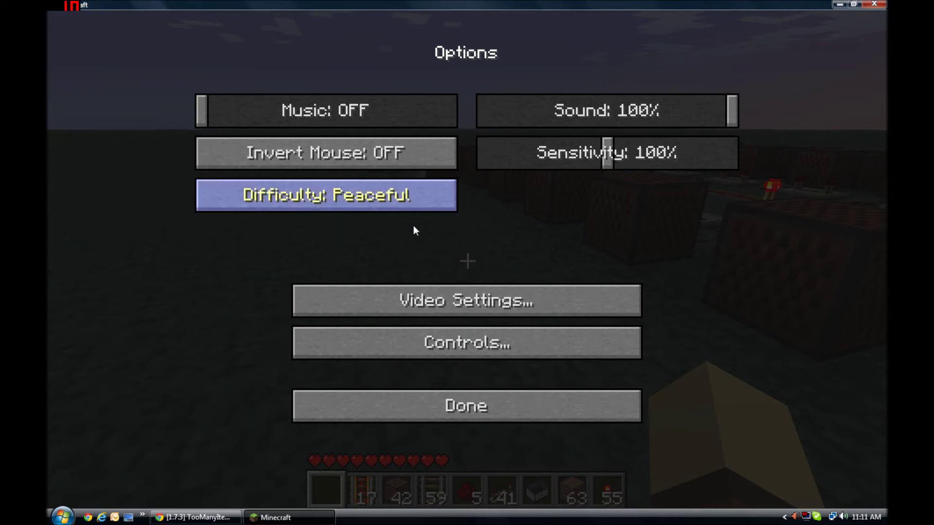
{"action": "left_click", "coordinate": [314, 199]}
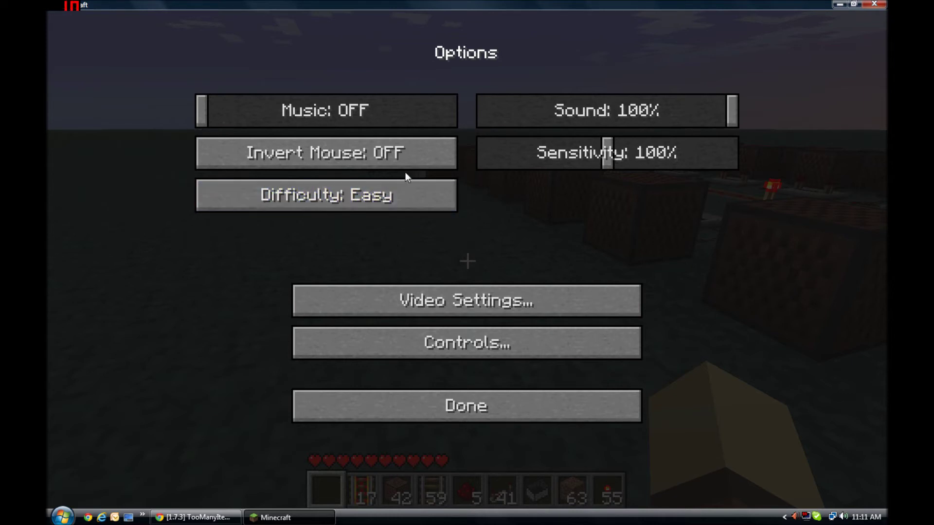
{"action": "left_click", "coordinate": [402, 196]}
{"action": "left_click", "coordinate": [401, 196]}
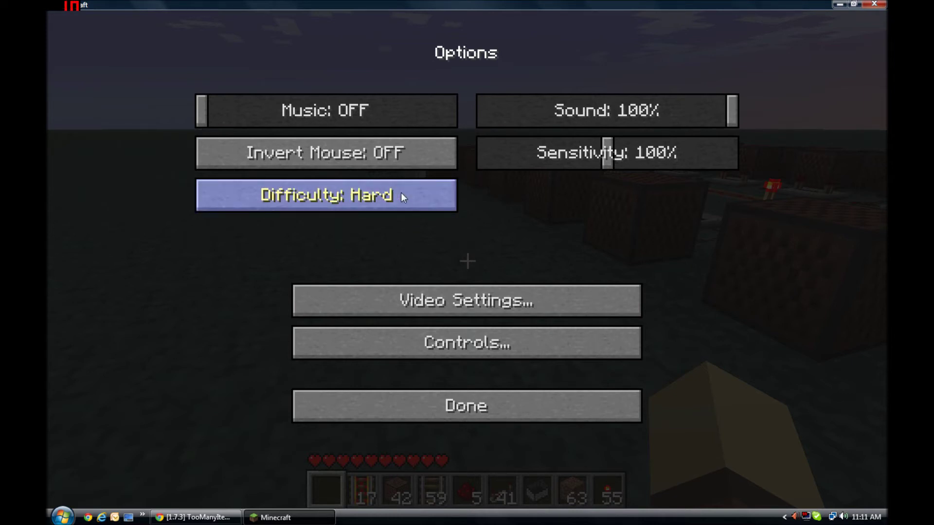
{"action": "left_click", "coordinate": [402, 196]}
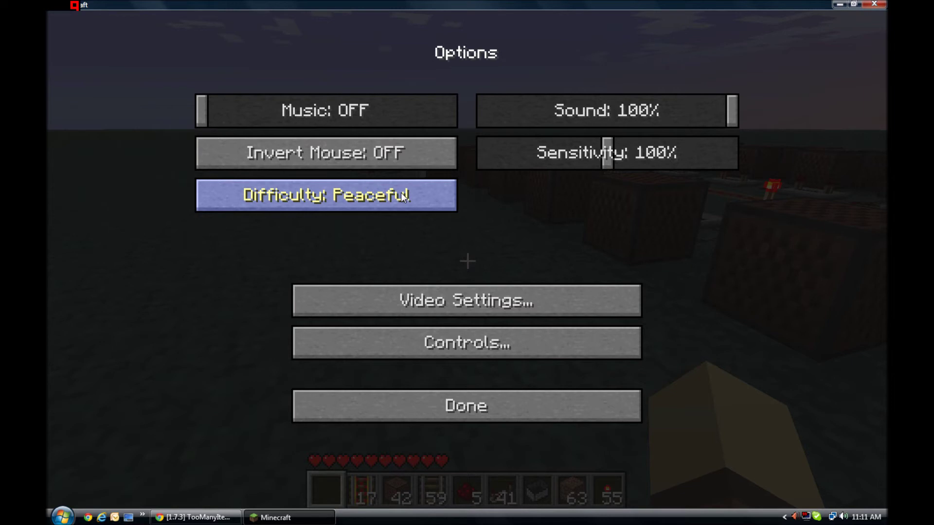
{"action": "left_click", "coordinate": [474, 409]}
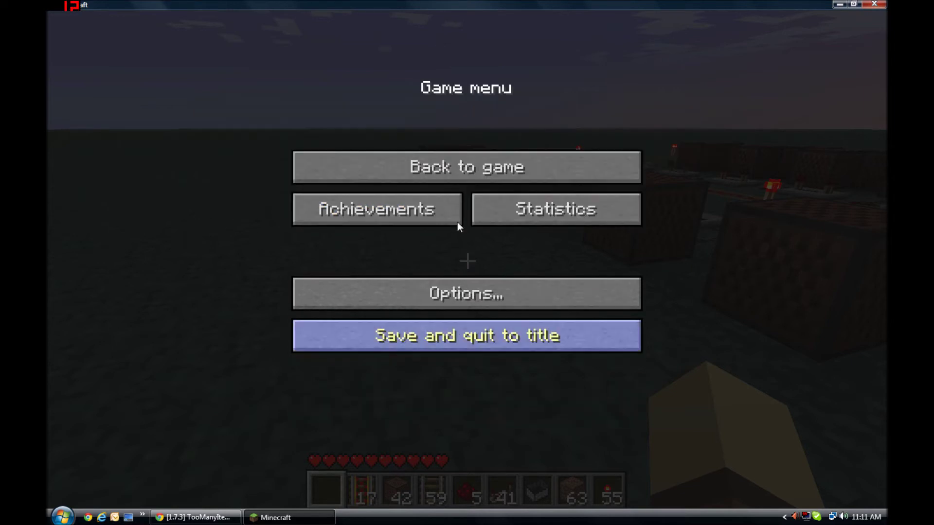
{"action": "left_click", "coordinate": [474, 161]}
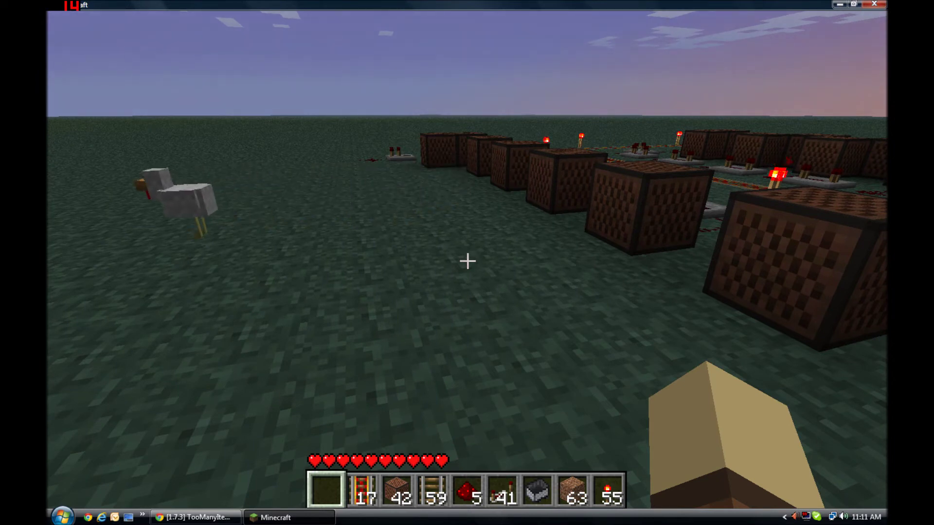
Step: List the available Single Player Commands in the chat with /help
{"action": "key", "text": "t"}
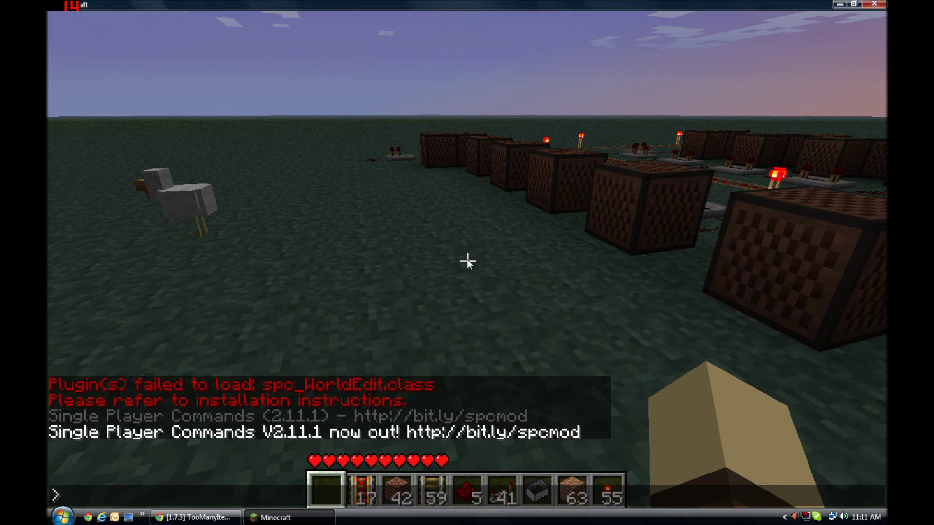
{"action": "type", "text": "/help"}
{"action": "key", "text": "Return"}
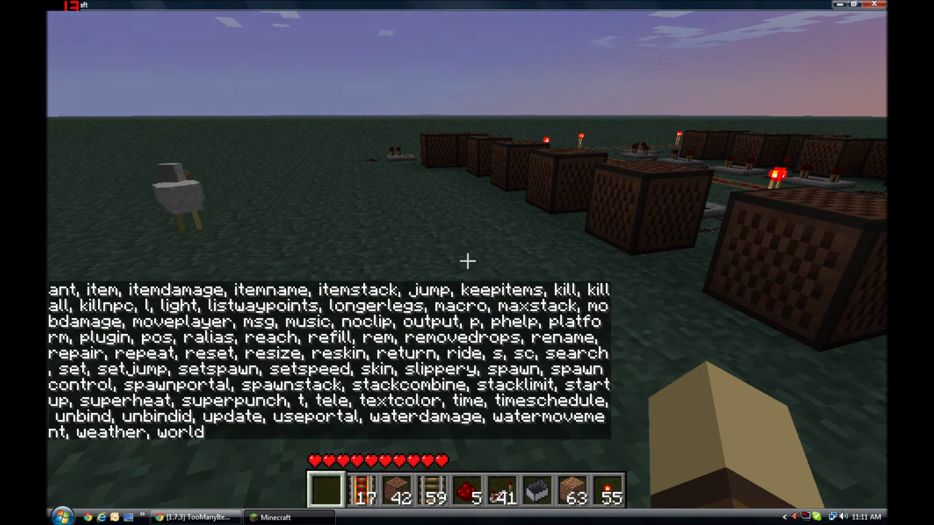
Step: Query the current biome with the /biome chat command
{"action": "key", "text": "t"}
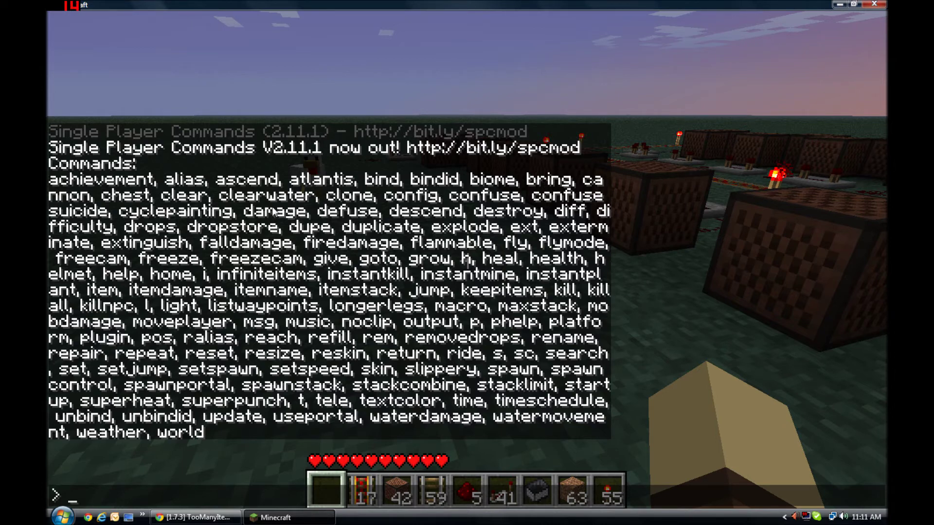
{"action": "type", "text": "omn"}
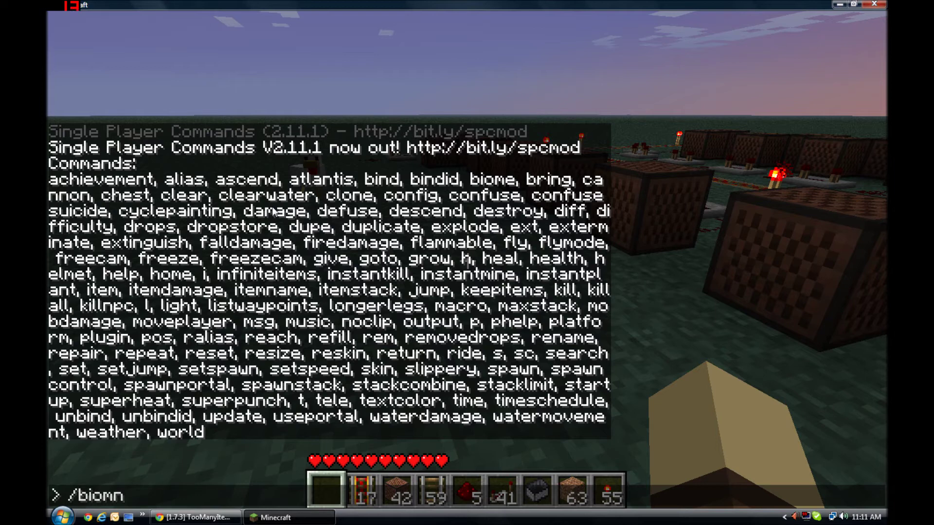
{"action": "key", "text": "Return"}
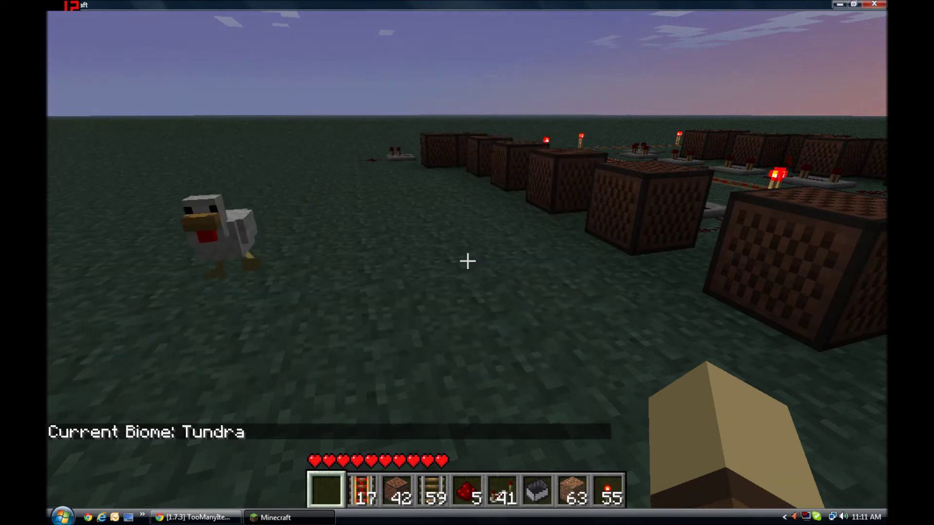
Step: Walk up to the row of note blocks and turn on longer legs with the /longerlegs command
{"action": "key", "text": "w"}
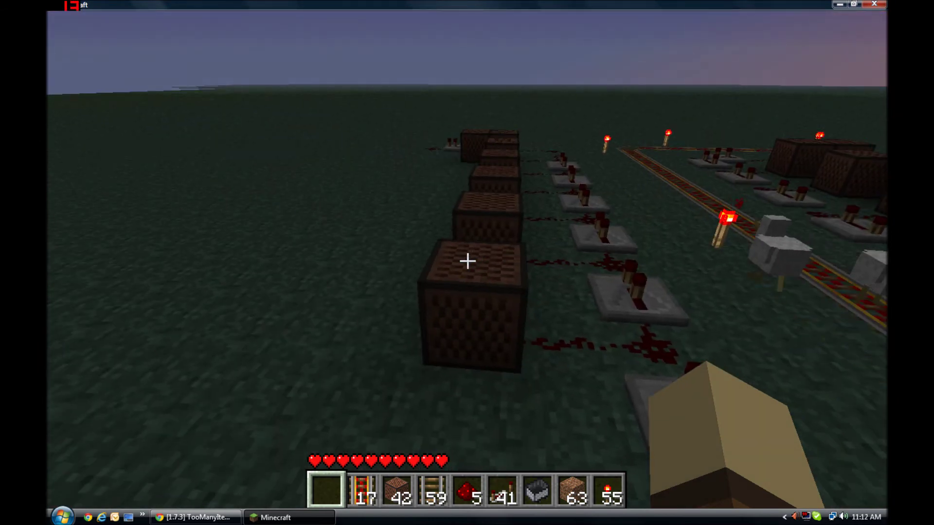
{"action": "key", "text": "t"}
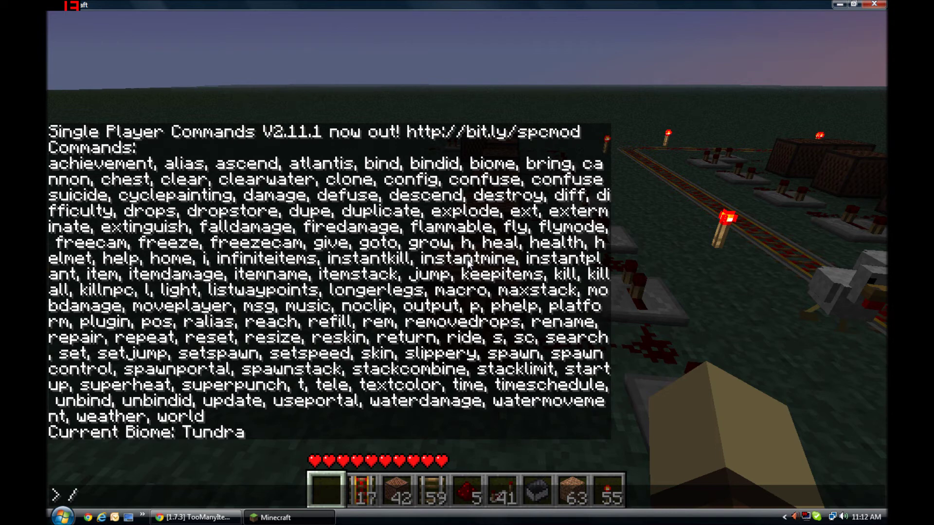
{"action": "type", "text": "longerl"}
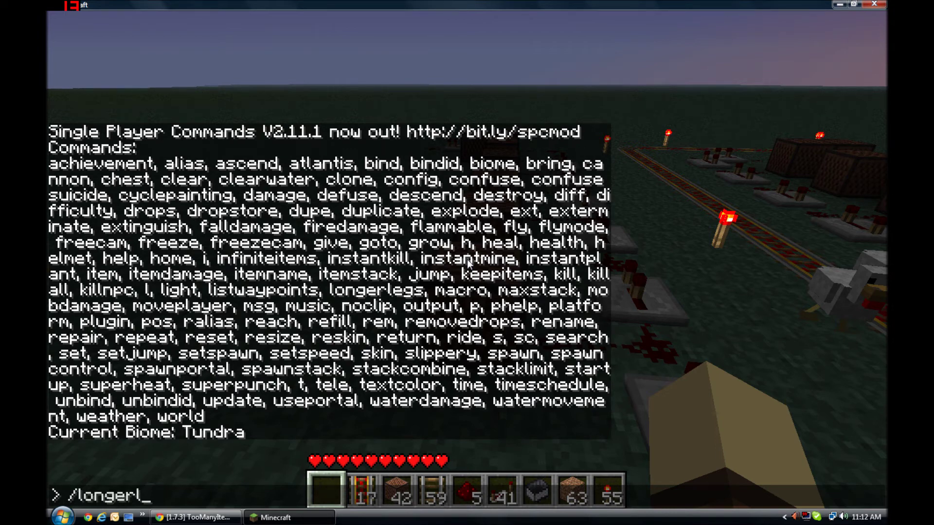
{"action": "type", "text": "efsa"}
{"action": "key", "text": "BackSpace"}
{"action": "key", "text": "BackSpace"}
{"action": "type", "text": "gs"}
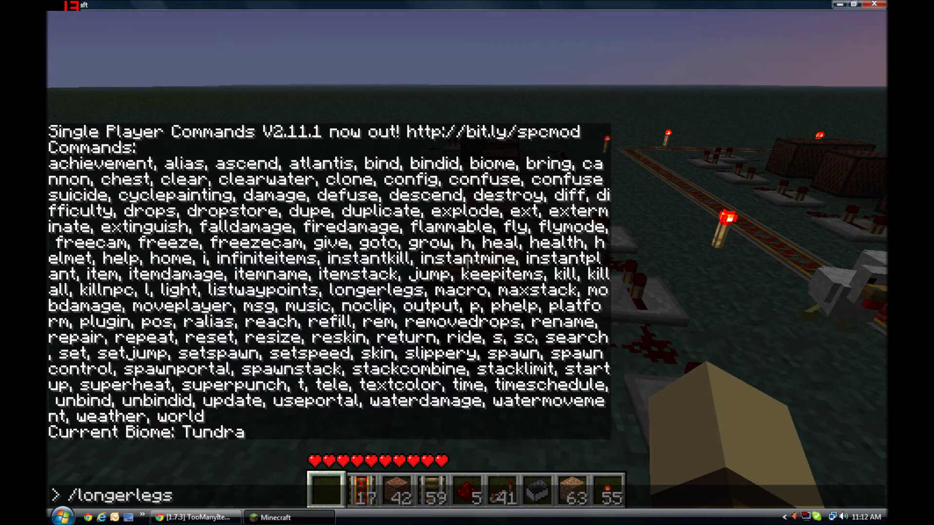
{"action": "key", "text": "Return"}
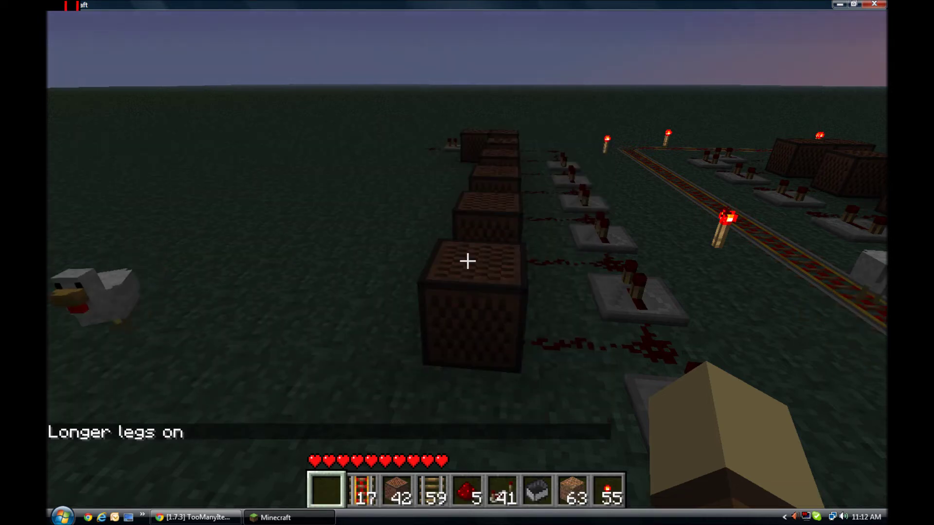
Step: Switch the camera to third-person view
{"action": "key", "text": "F5"}
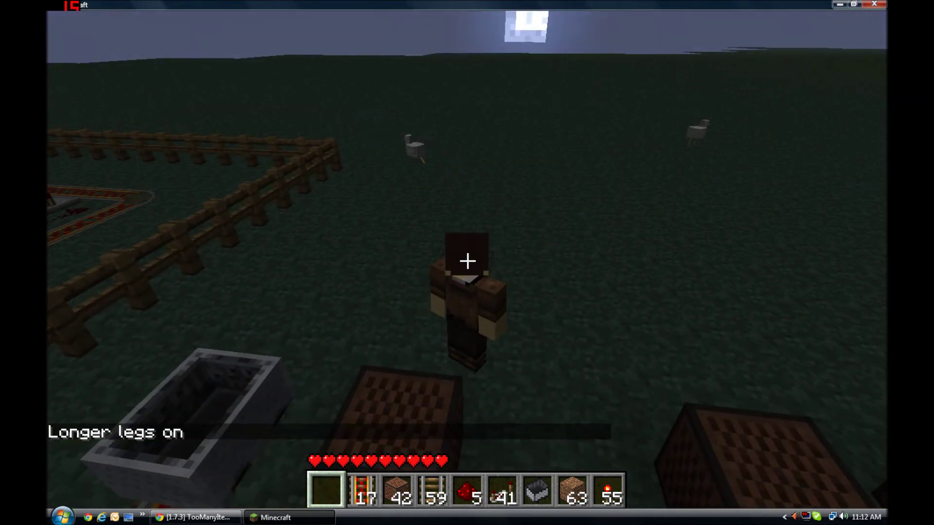
{"action": "key", "text": "slash"}
{"action": "type", "text": "gly"}
{"action": "key", "text": "Return"}
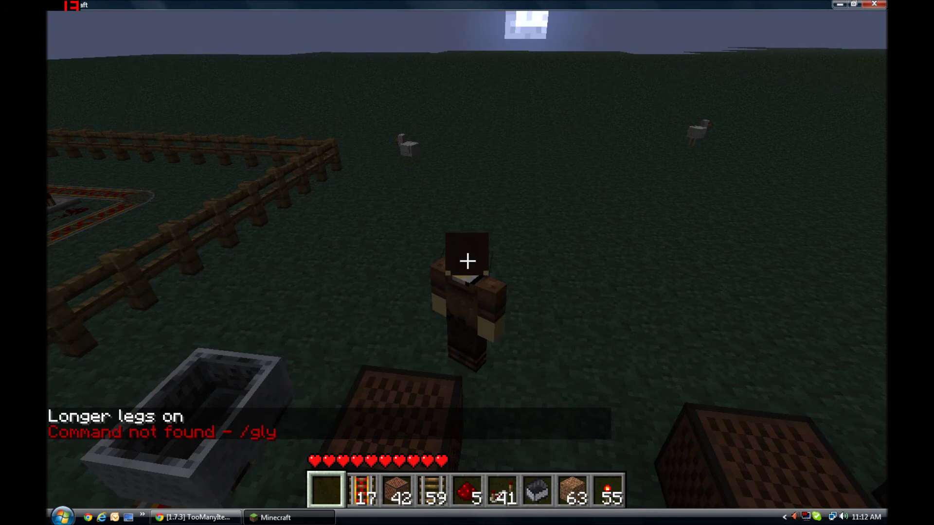
{"action": "key", "text": "slash"}
{"action": "type", "text": "gly"}
{"action": "key", "text": "Return"}
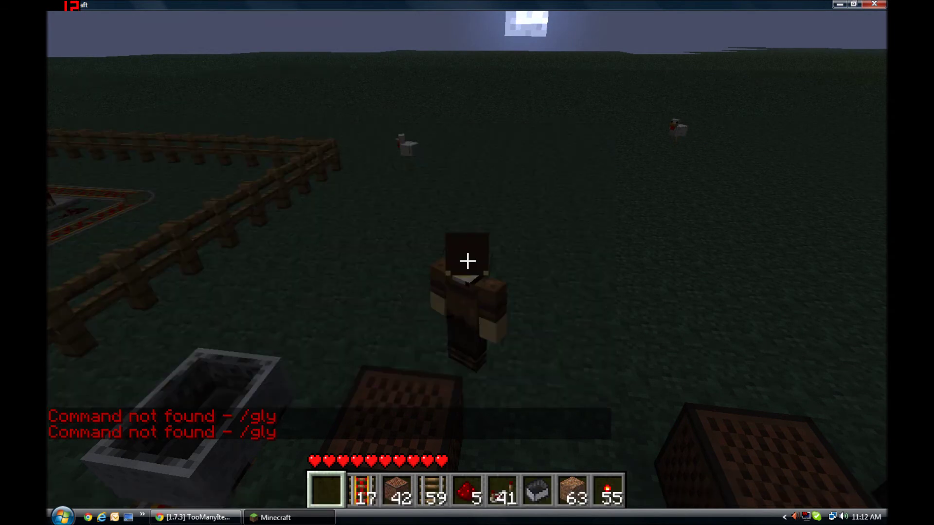
Step: Turn on flying with the /fly chat command and rise above the row of note blocks
{"action": "type", "text": "t/f"}
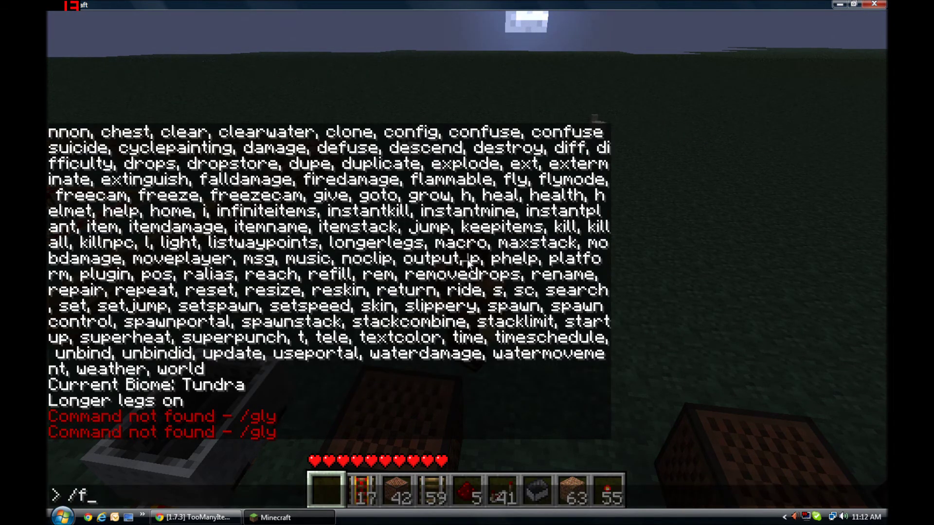
{"action": "type", "text": "ly"}
{"action": "key", "text": "Return"}
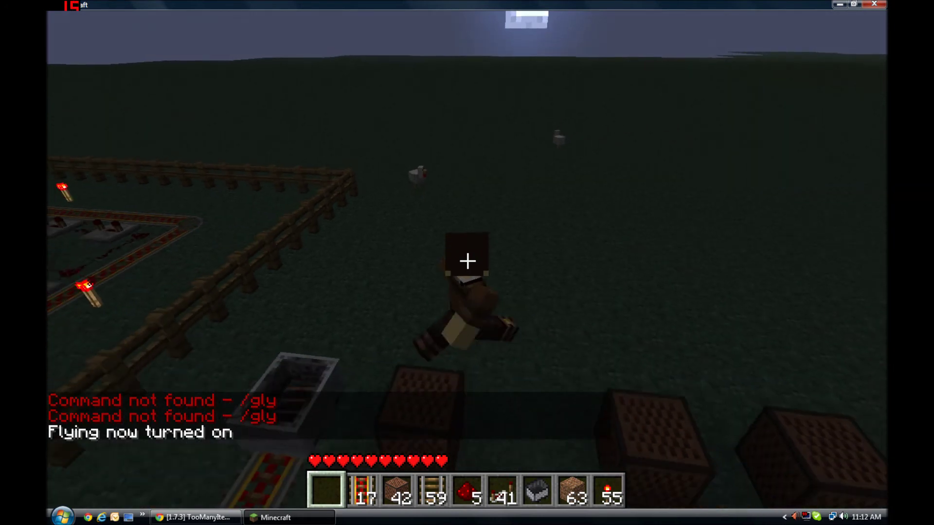
{"action": "key", "text": "space"}
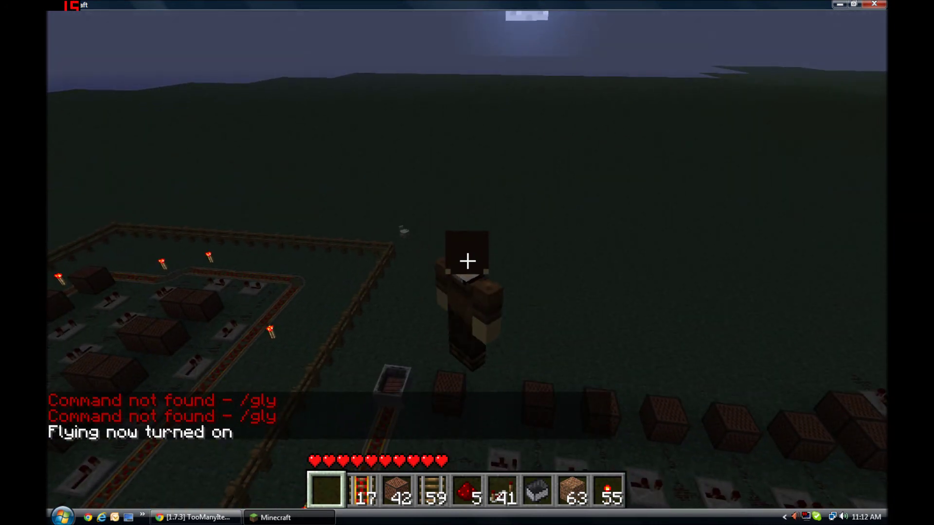
Step: Turn flying off with the /fly command and walk around the rails and note blocks on the ground
{"action": "type", "text": "t/fly"}
{"action": "key", "text": "Return"}
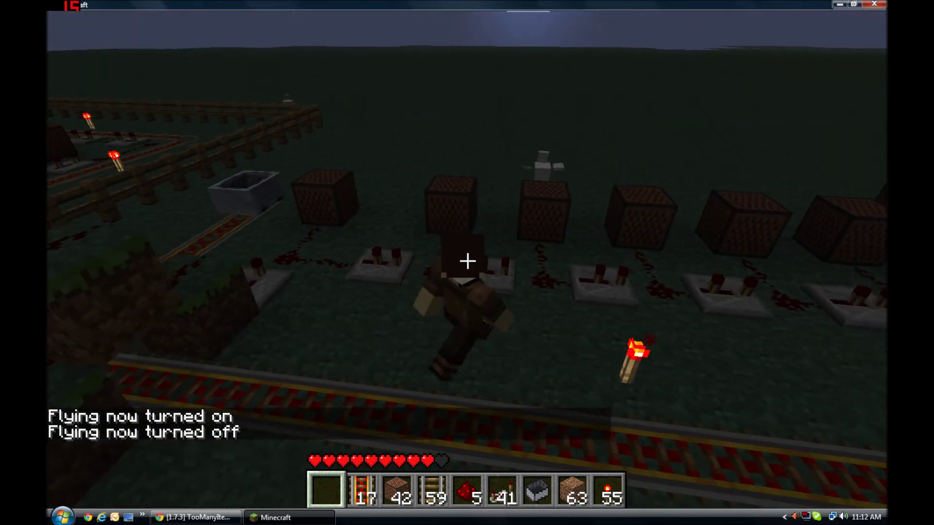
{"action": "key", "text": "s"}
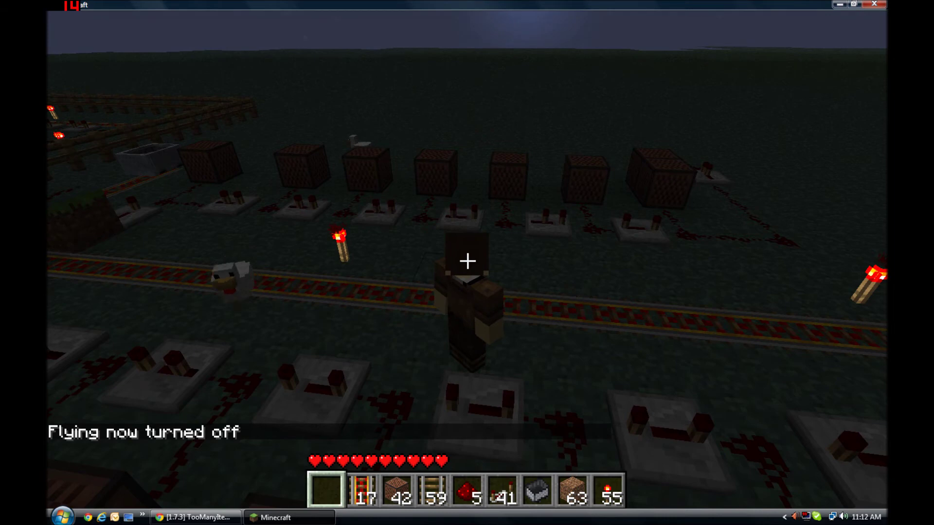
{"action": "key", "text": "w"}
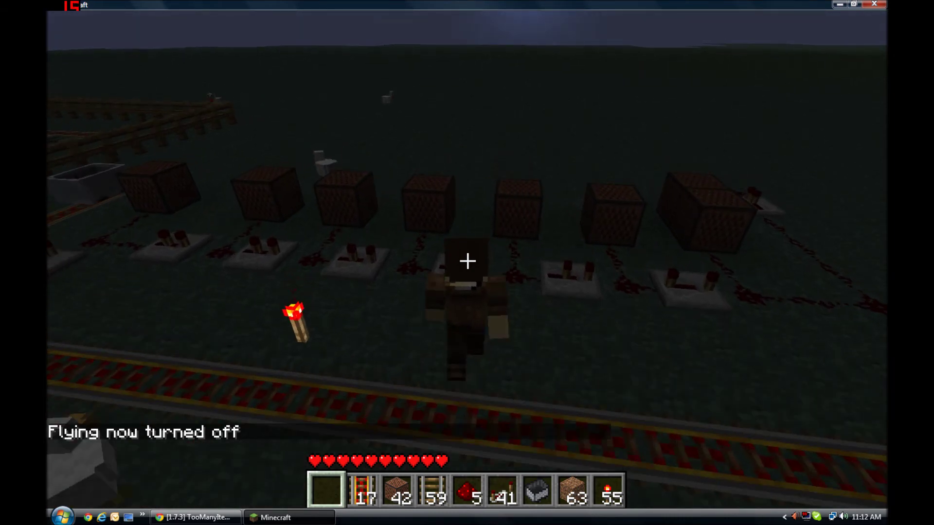
{"action": "mouse_move", "coordinate": [466, 261]}
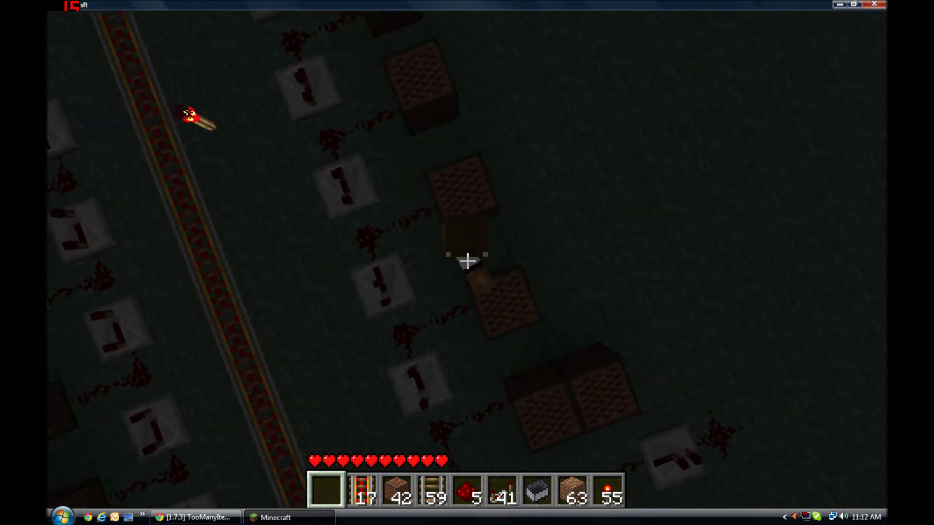
{"action": "key", "text": "w"}
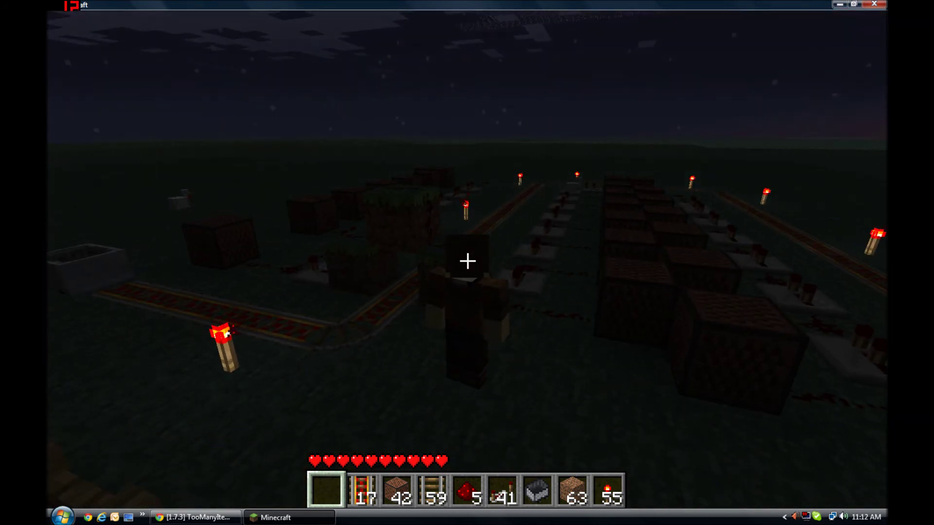
Step: Light up the dark world with the /light chat command
{"action": "key", "text": "slash"}
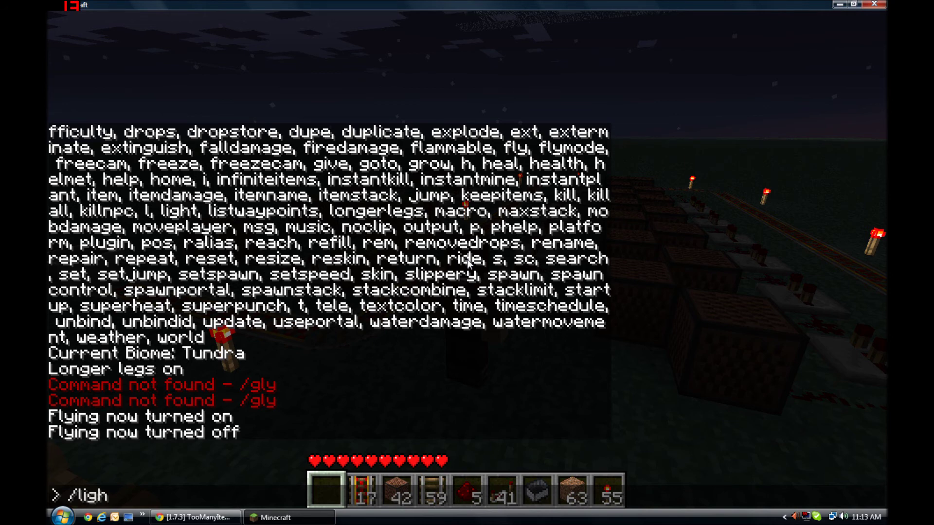
{"action": "key", "text": "Return"}
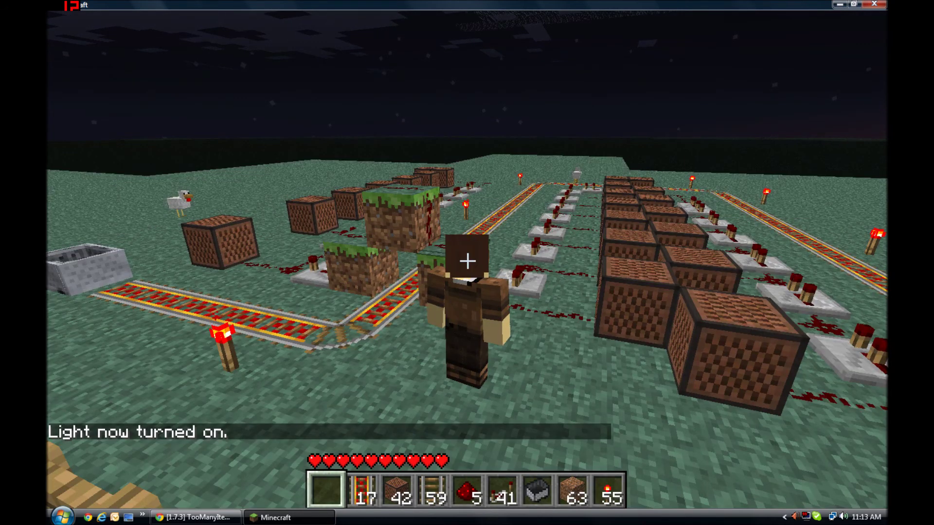
{"action": "key", "text": "slash"}
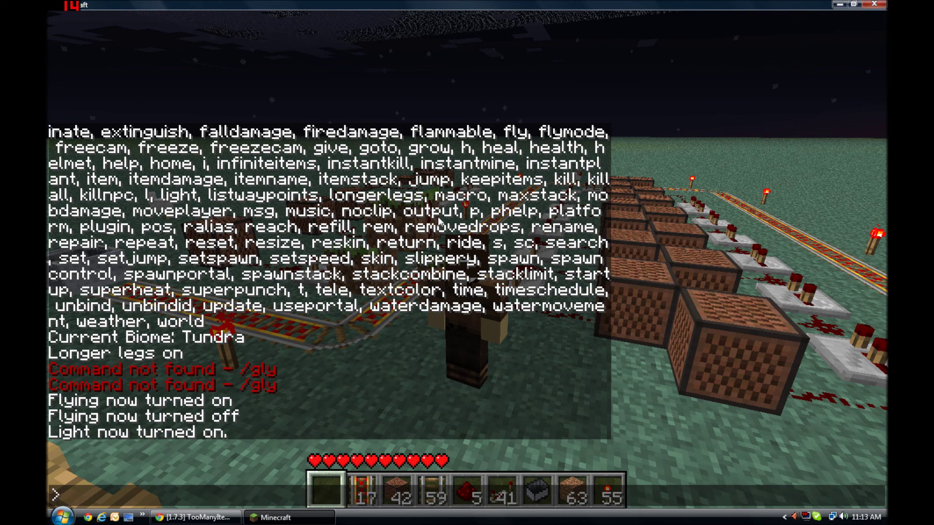
{"action": "key", "text": "Escape"}
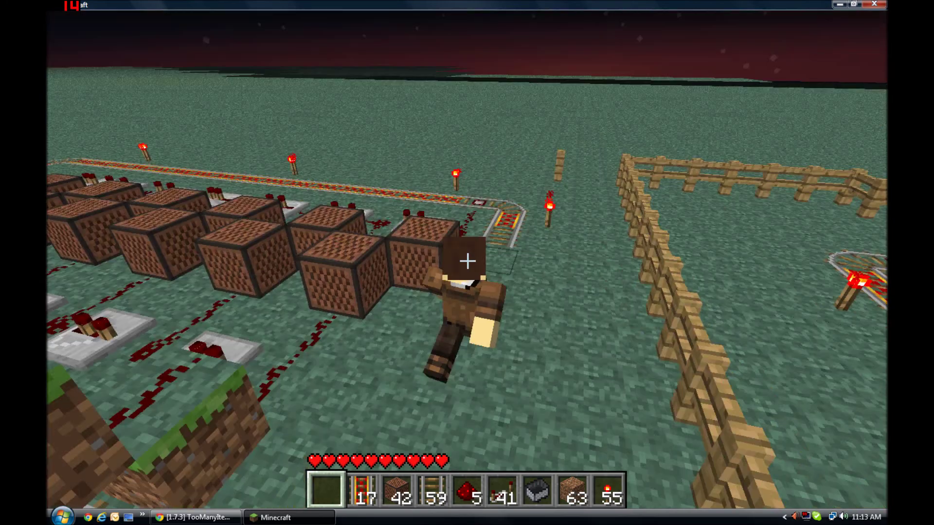
Step: Walk along the double row of note blocks to its far end and back, looking over the lit redstone circuit
{"action": "key", "text": "w"}
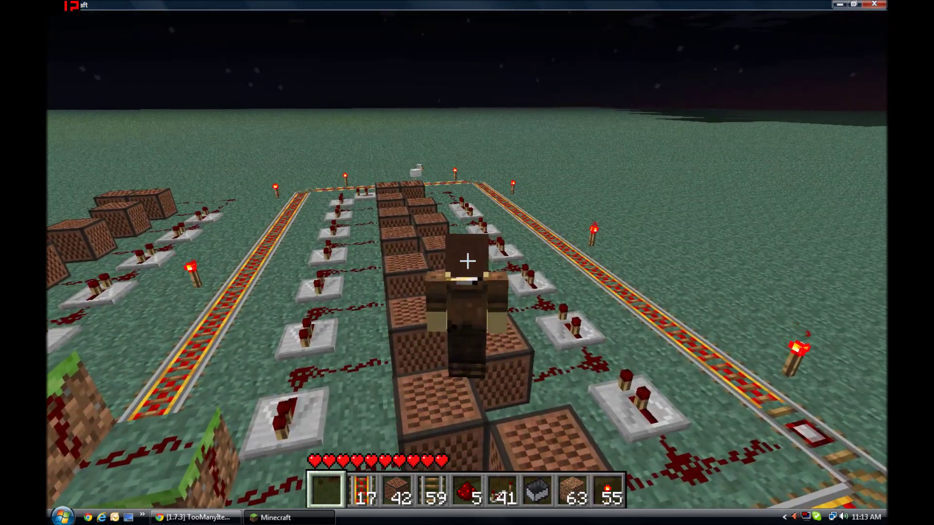
{"action": "key", "text": "w"}
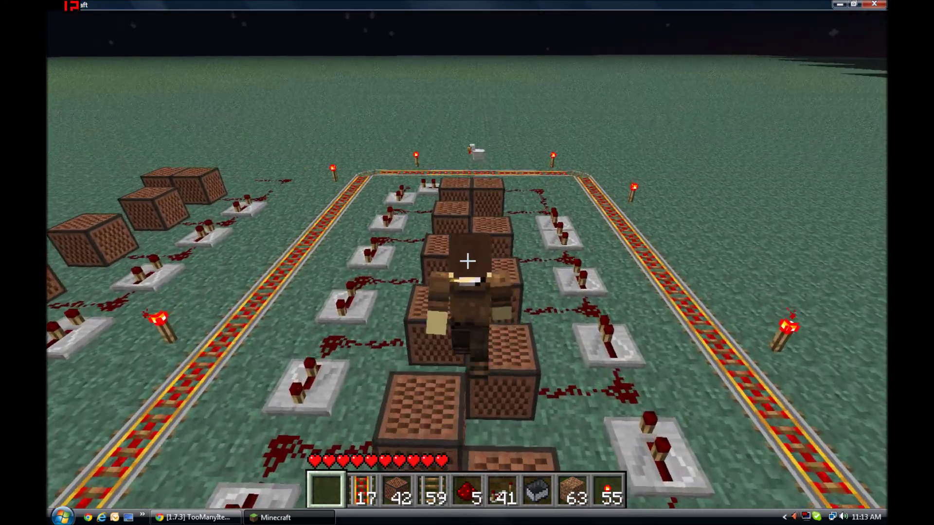
{"action": "key", "text": "w"}
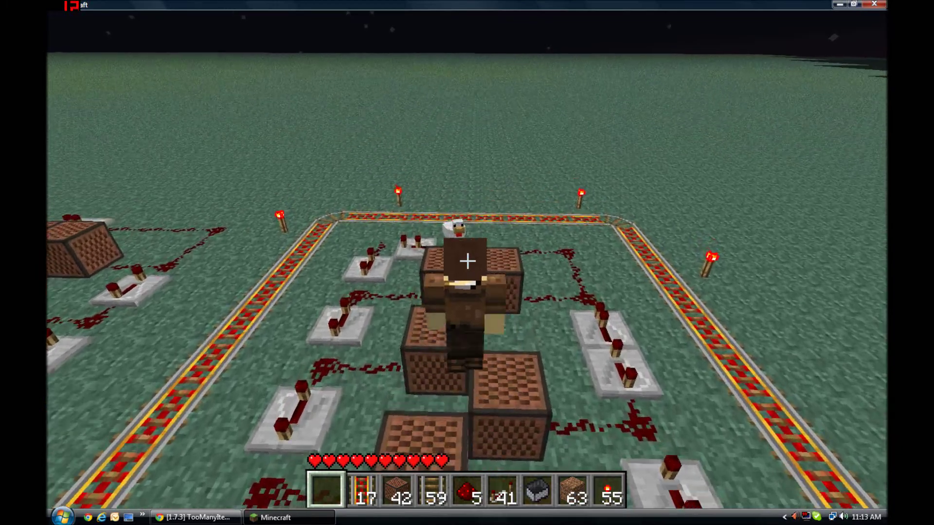
{"action": "key", "text": "w"}
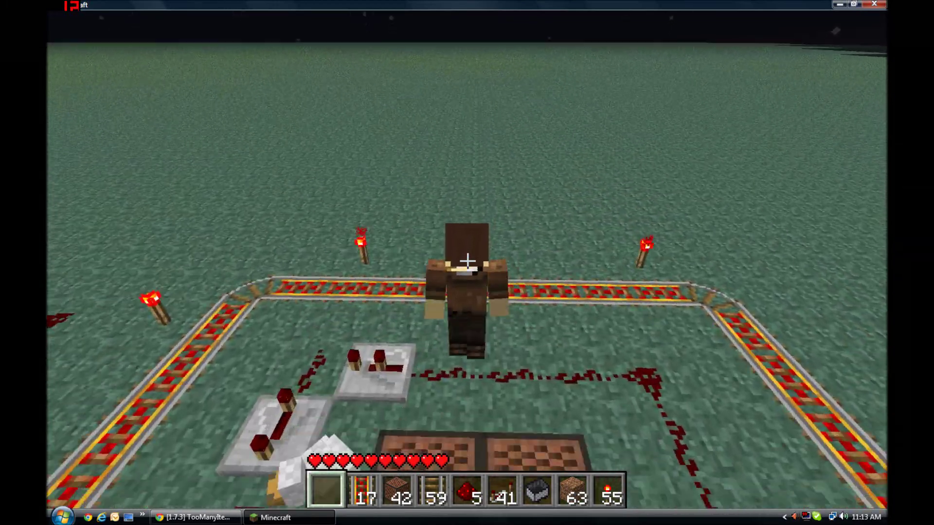
{"action": "key", "text": "w"}
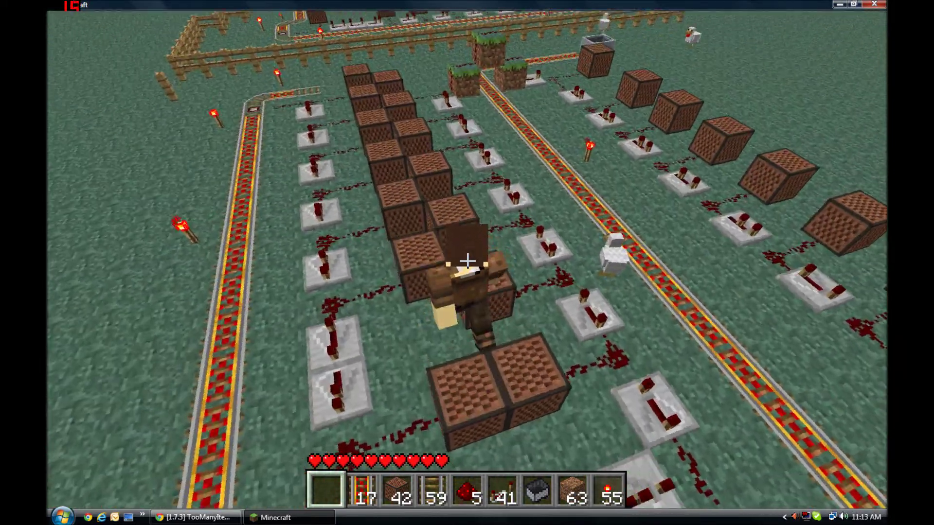
{"action": "key", "text": "w"}
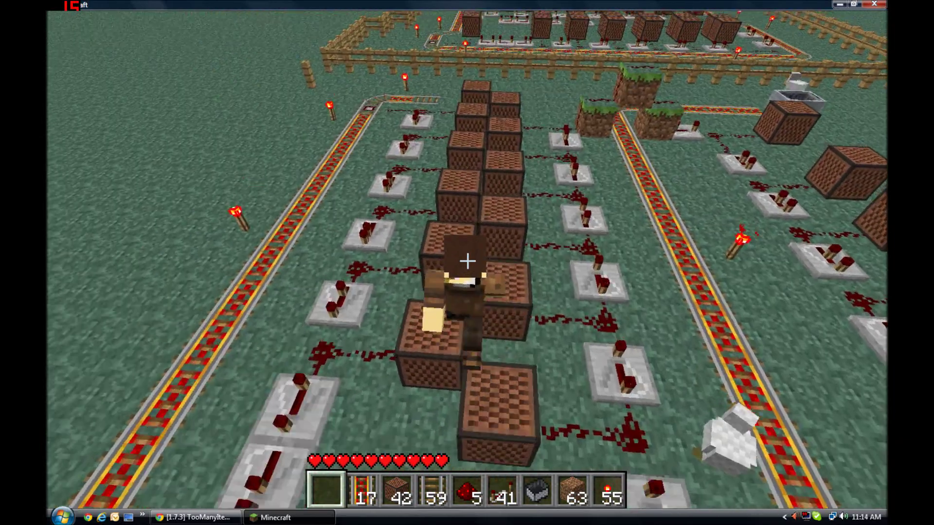
{"action": "key", "text": "w"}
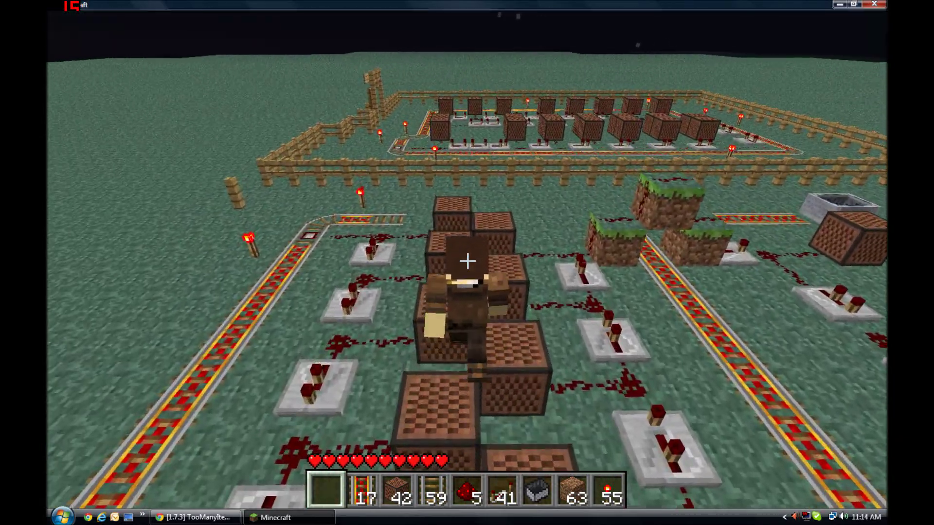
{"action": "key", "text": "w"}
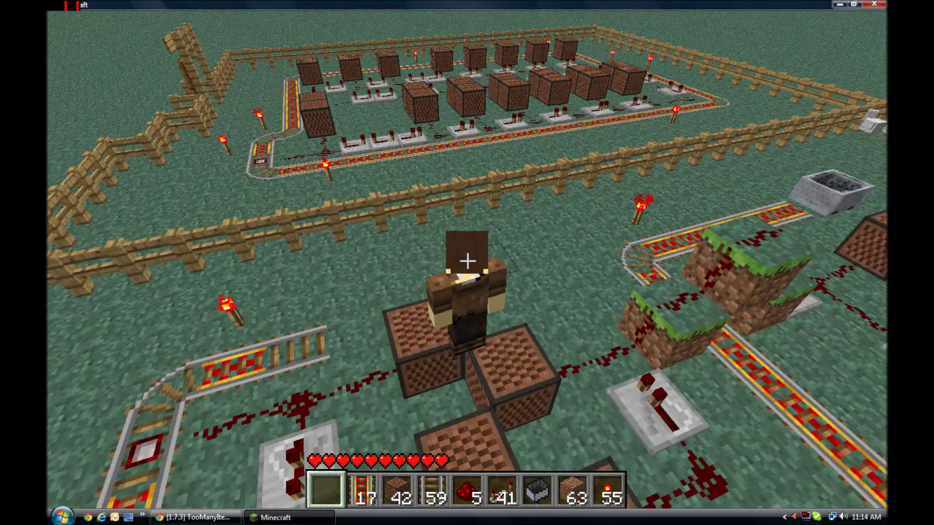
{"action": "mouse_move", "coordinate": [467, 261]}
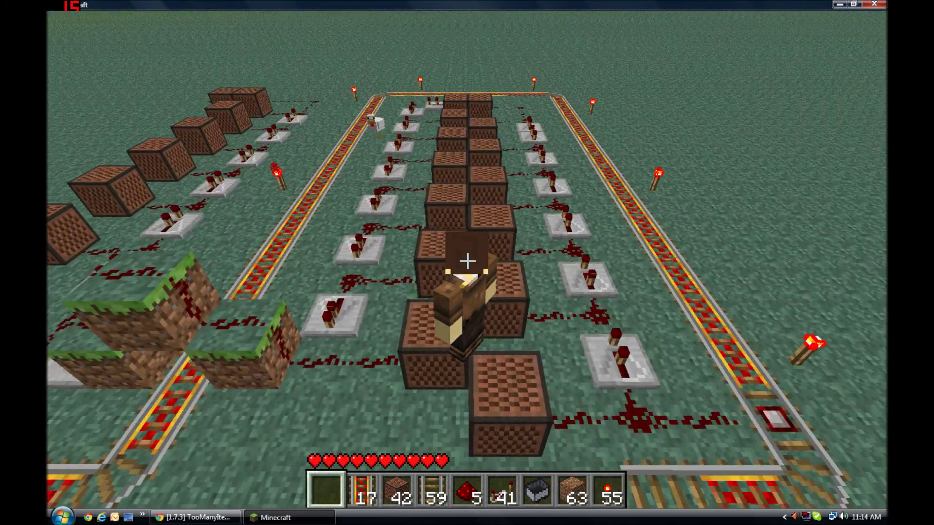